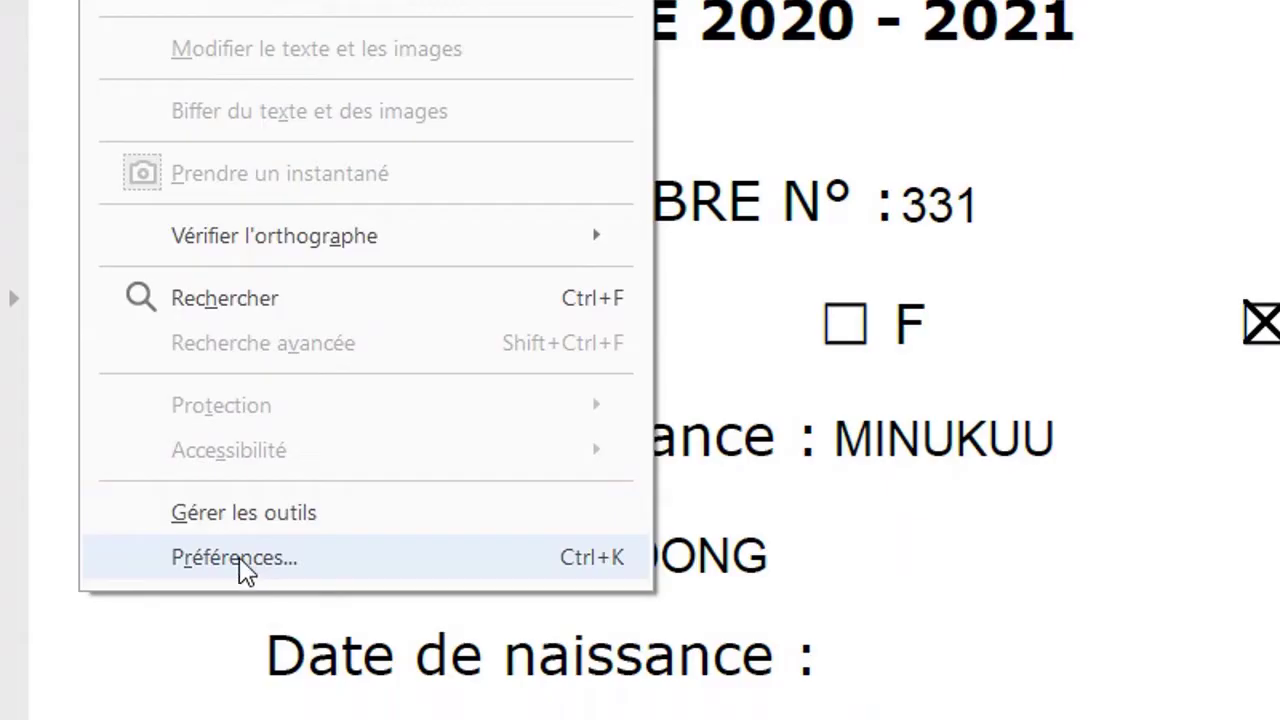
- Open Préférences, glance at Gestionnaire des approbations and Mesures (3D), then select Signatures
{"action": "left_click", "coordinate": [240, 560]}
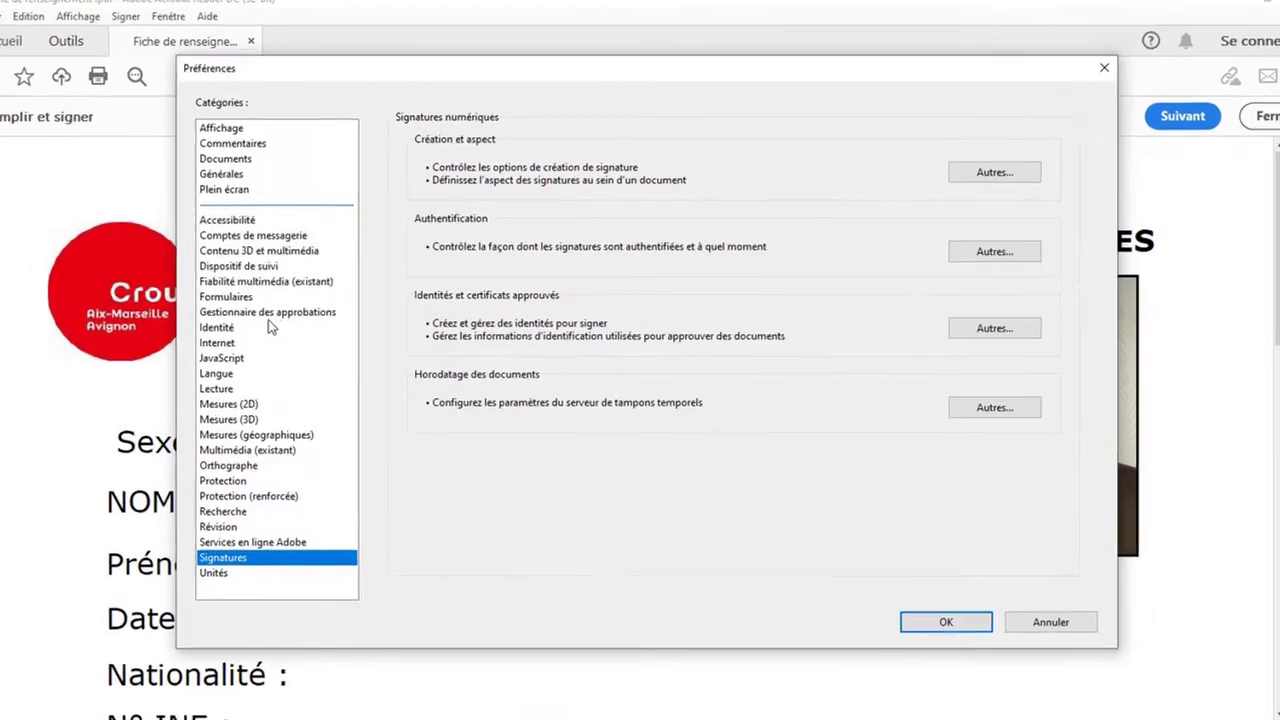
{"action": "left_click", "coordinate": [286, 305]}
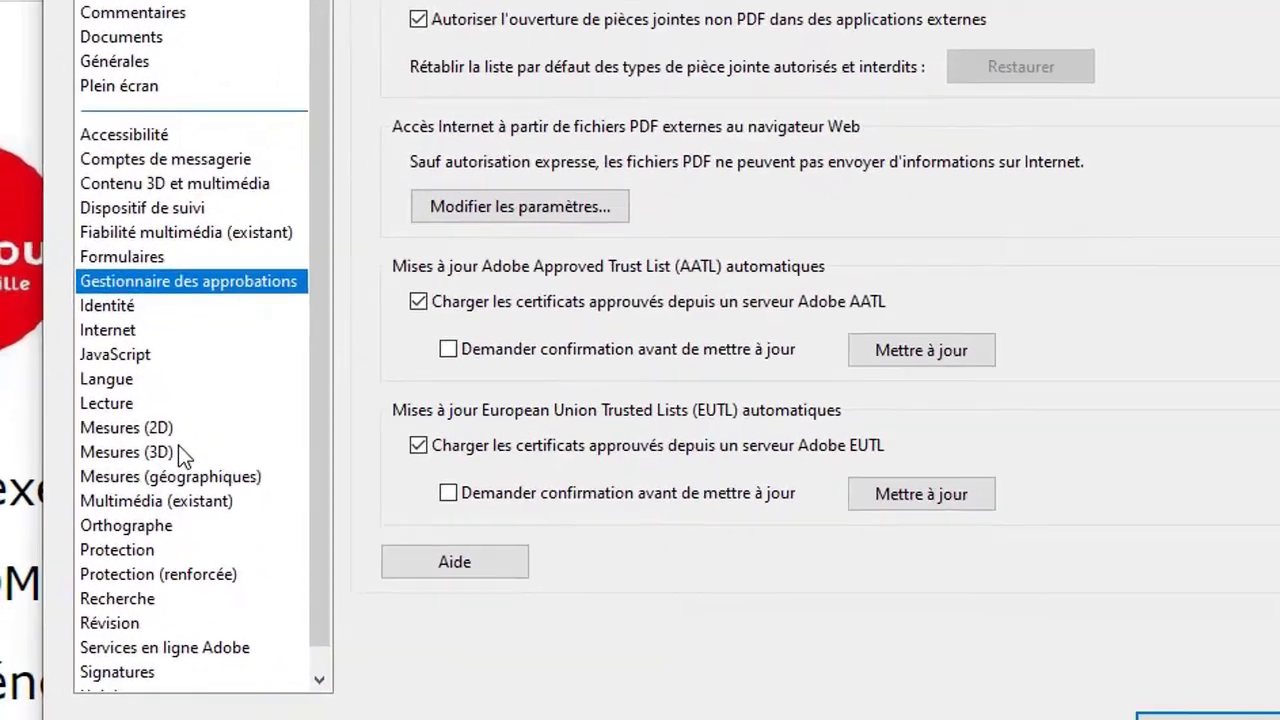
{"action": "left_click", "coordinate": [158, 506]}
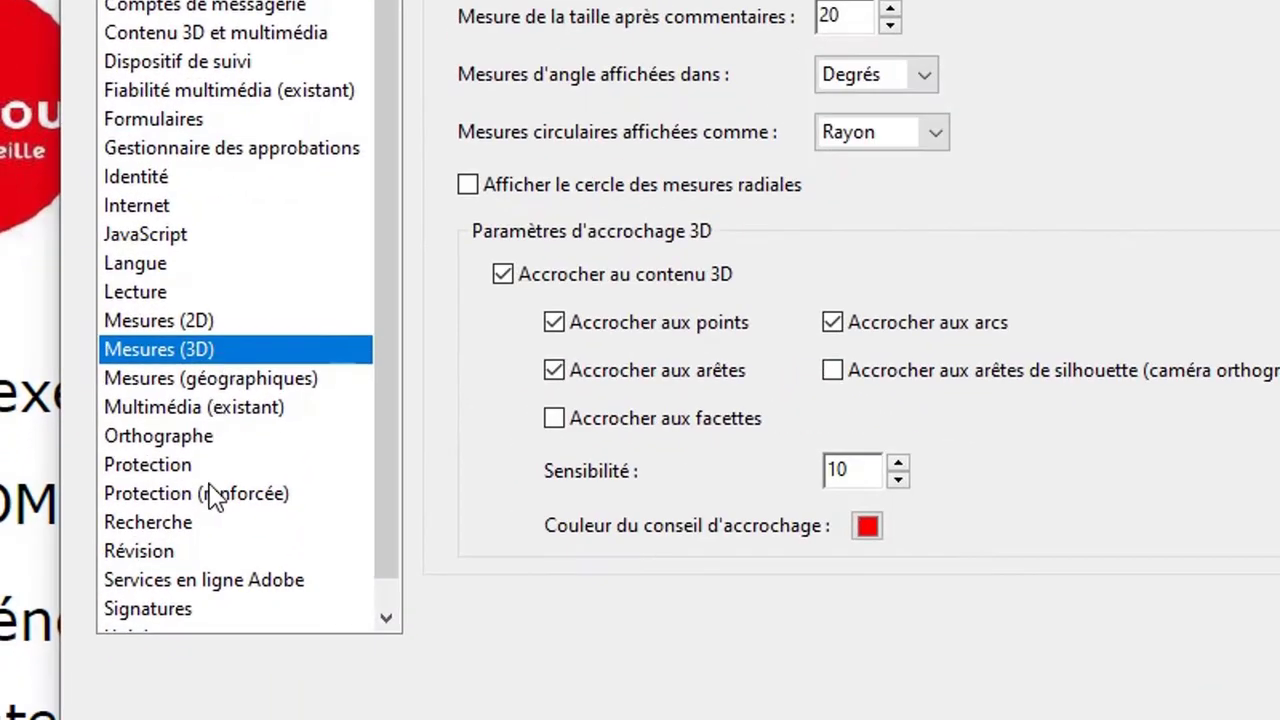
{"action": "left_click", "coordinate": [170, 612]}
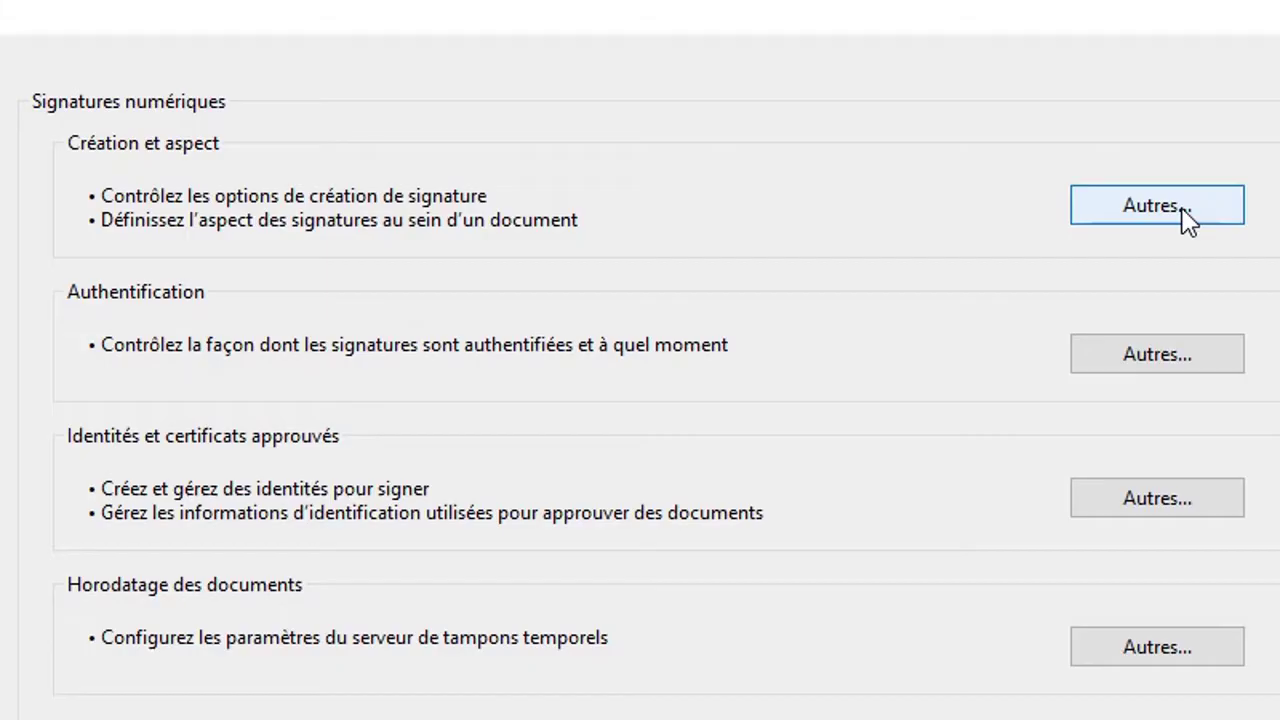
- Under Création et aspect, start a new signature appearance with Créer...
{"action": "left_click", "coordinate": [1183, 214]}
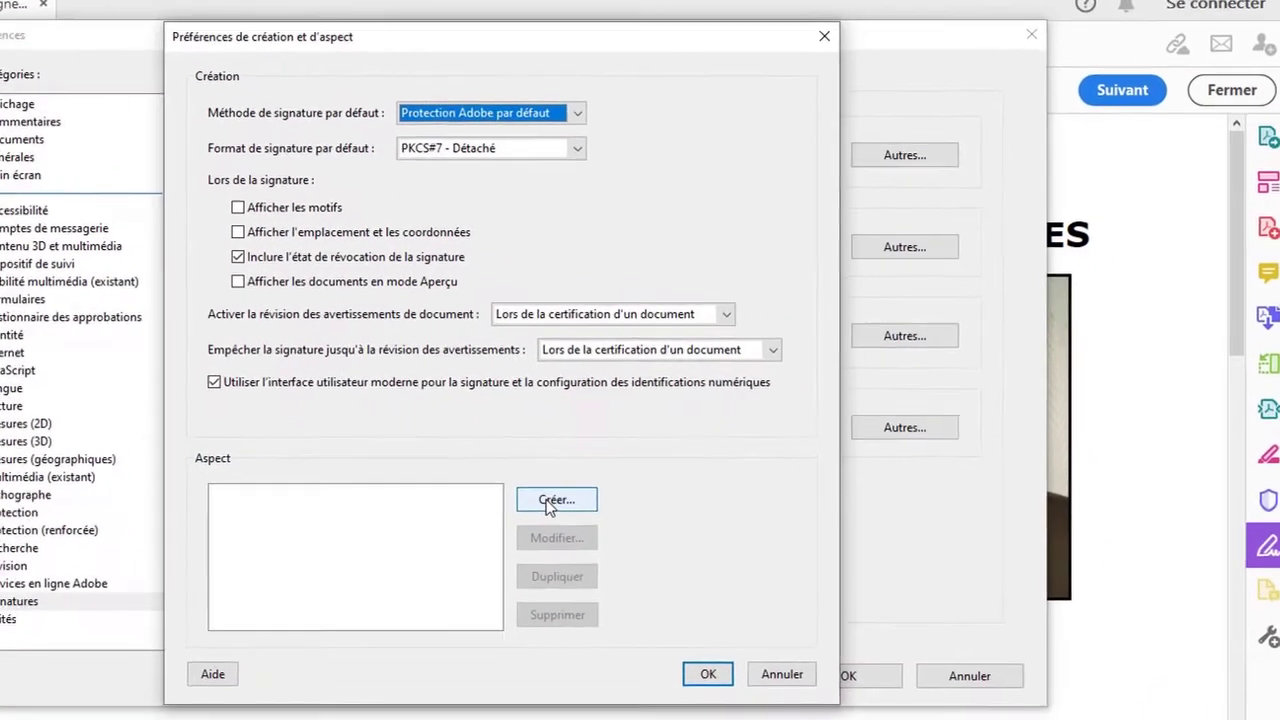
{"action": "left_click", "coordinate": [555, 500]}
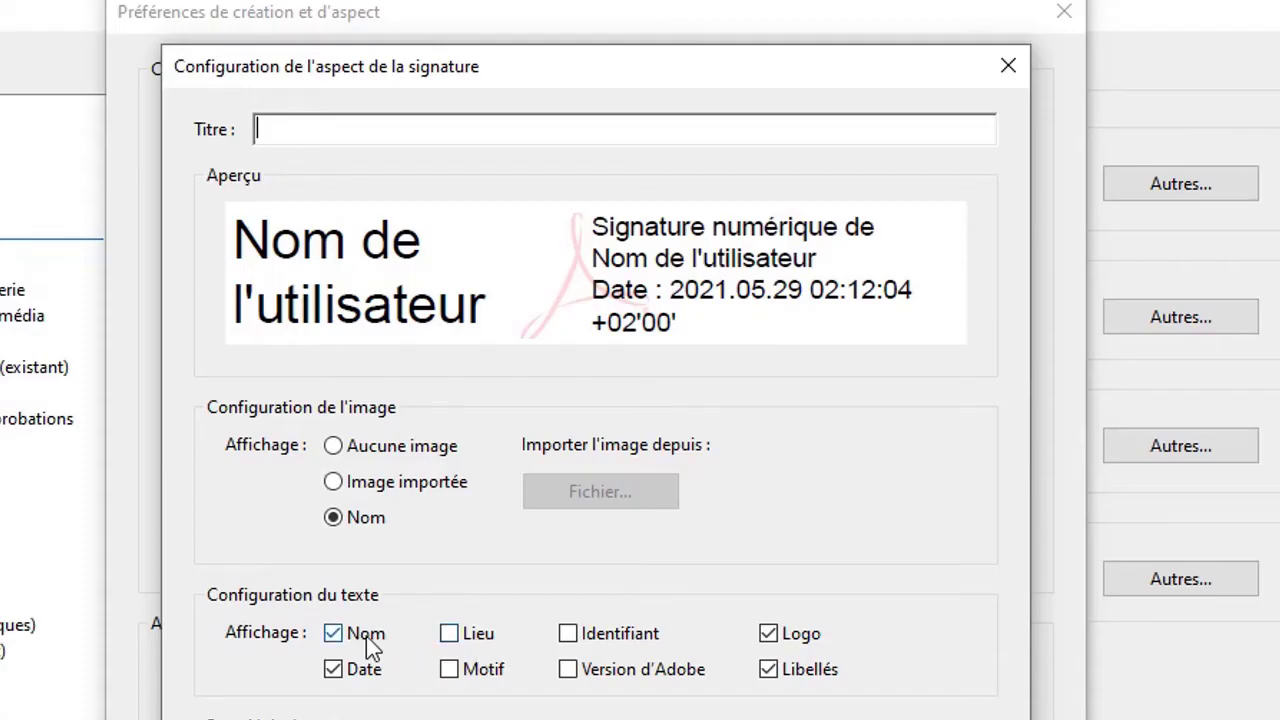
- Include the Lieu line in the signature text and leave Identifiant unchecked
{"action": "left_click", "coordinate": [452, 636]}
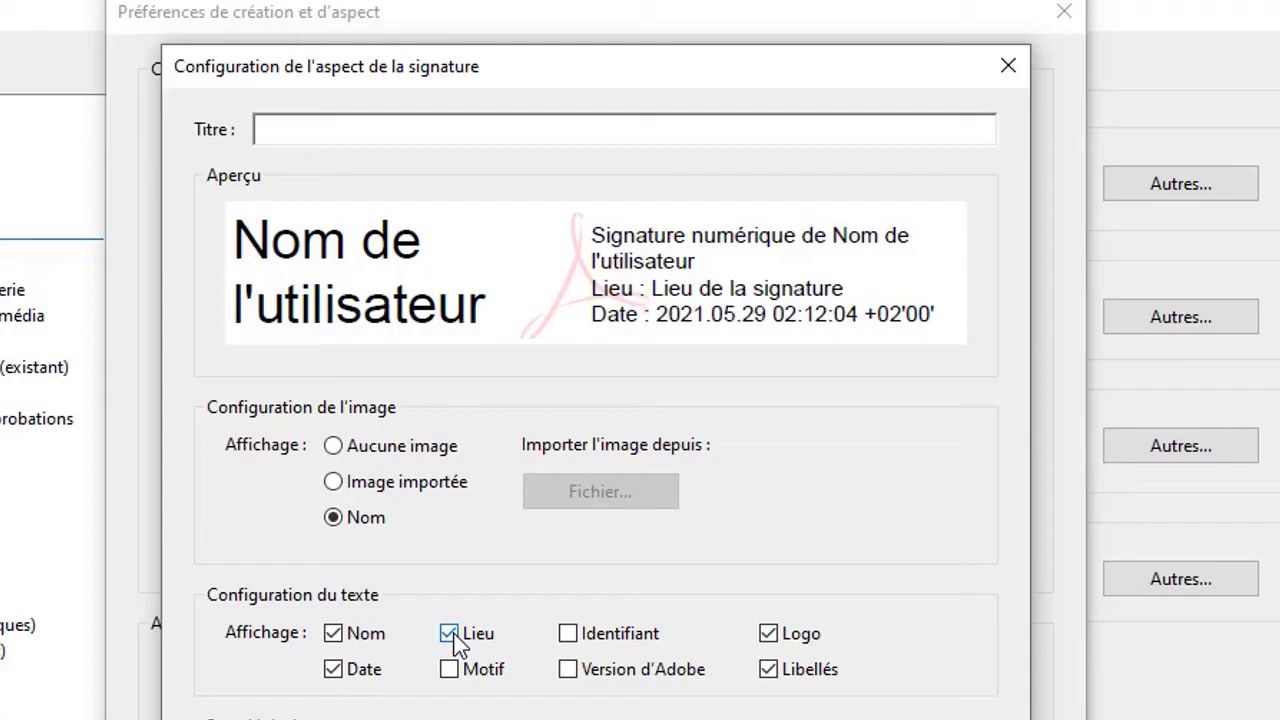
{"action": "left_click", "coordinate": [453, 636]}
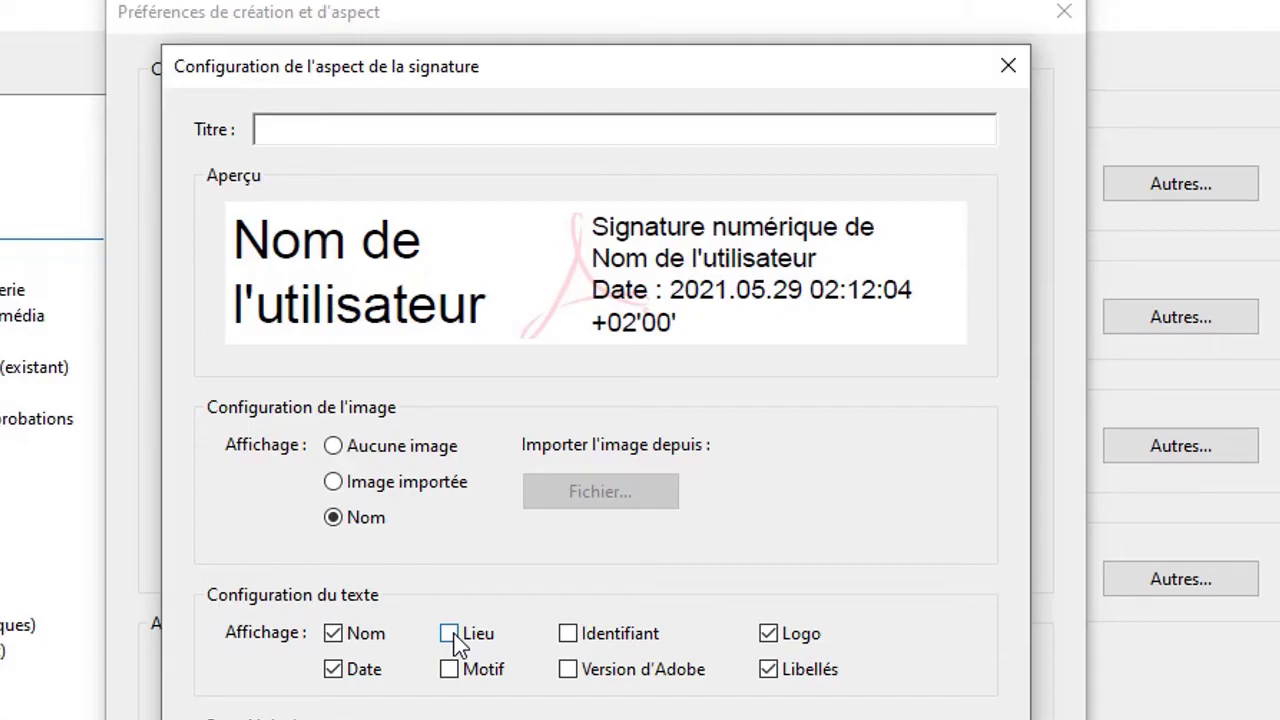
{"action": "left_click", "coordinate": [456, 644]}
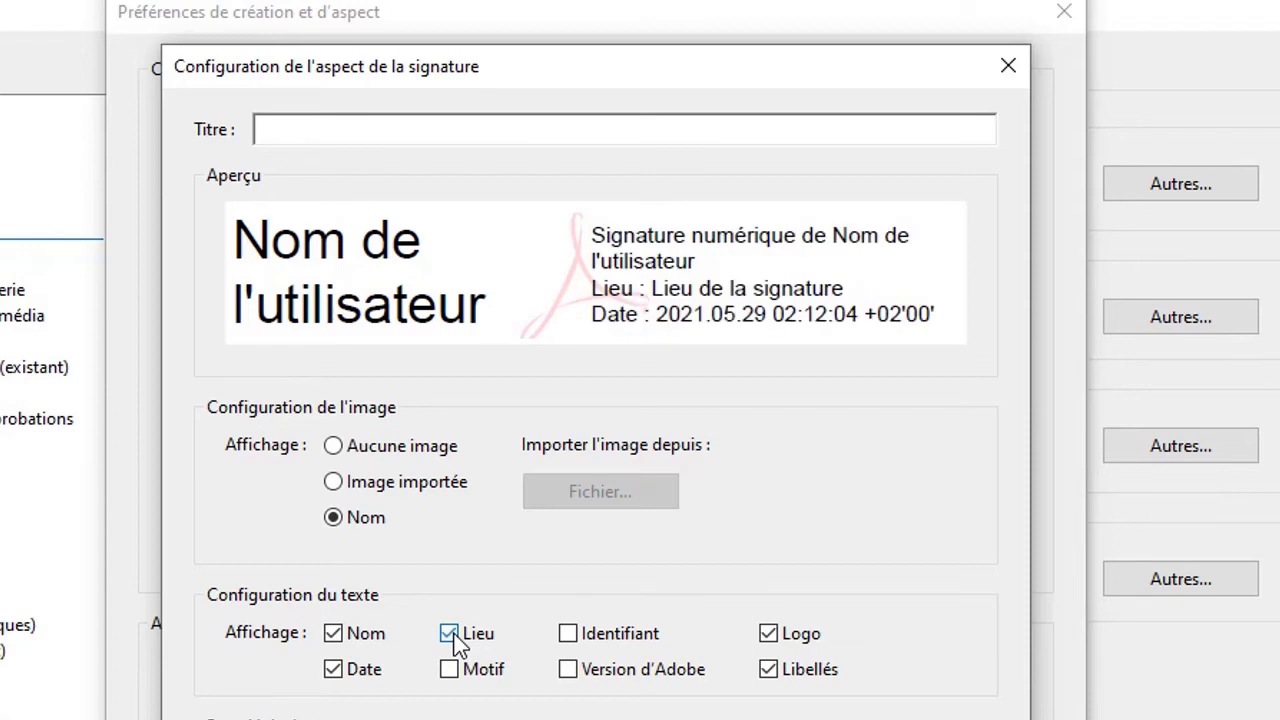
{"action": "left_click", "coordinate": [456, 644]}
{"action": "left_click", "coordinate": [456, 644]}
{"action": "left_click", "coordinate": [571, 636]}
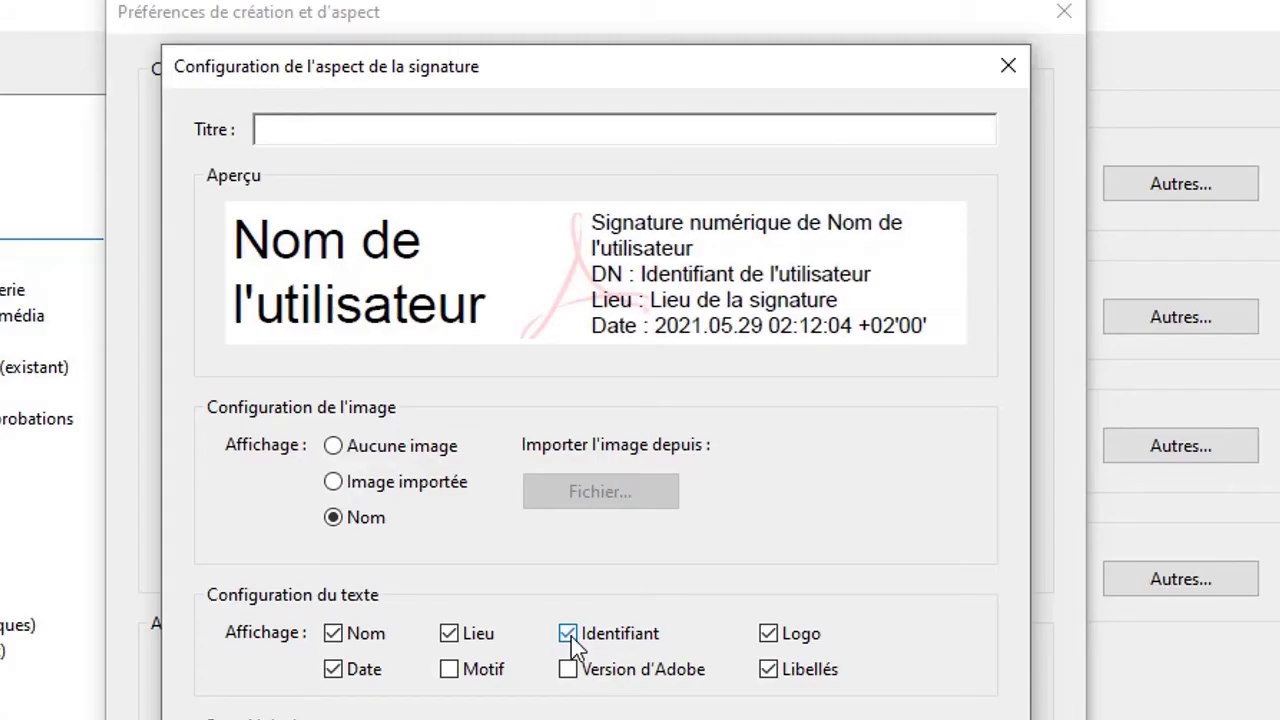
{"action": "left_click", "coordinate": [571, 636]}
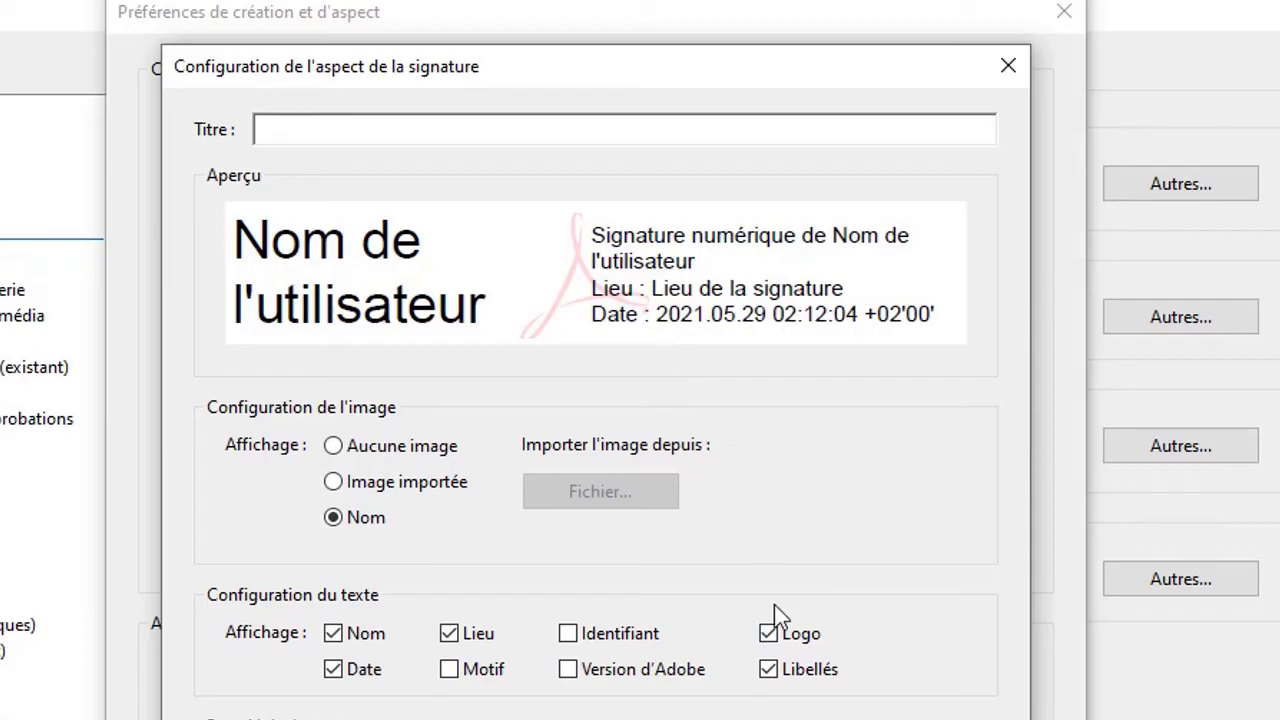
- Keep the Logo, Libellés and Nom options shown in the signature appearance
{"action": "left_click", "coordinate": [768, 635]}
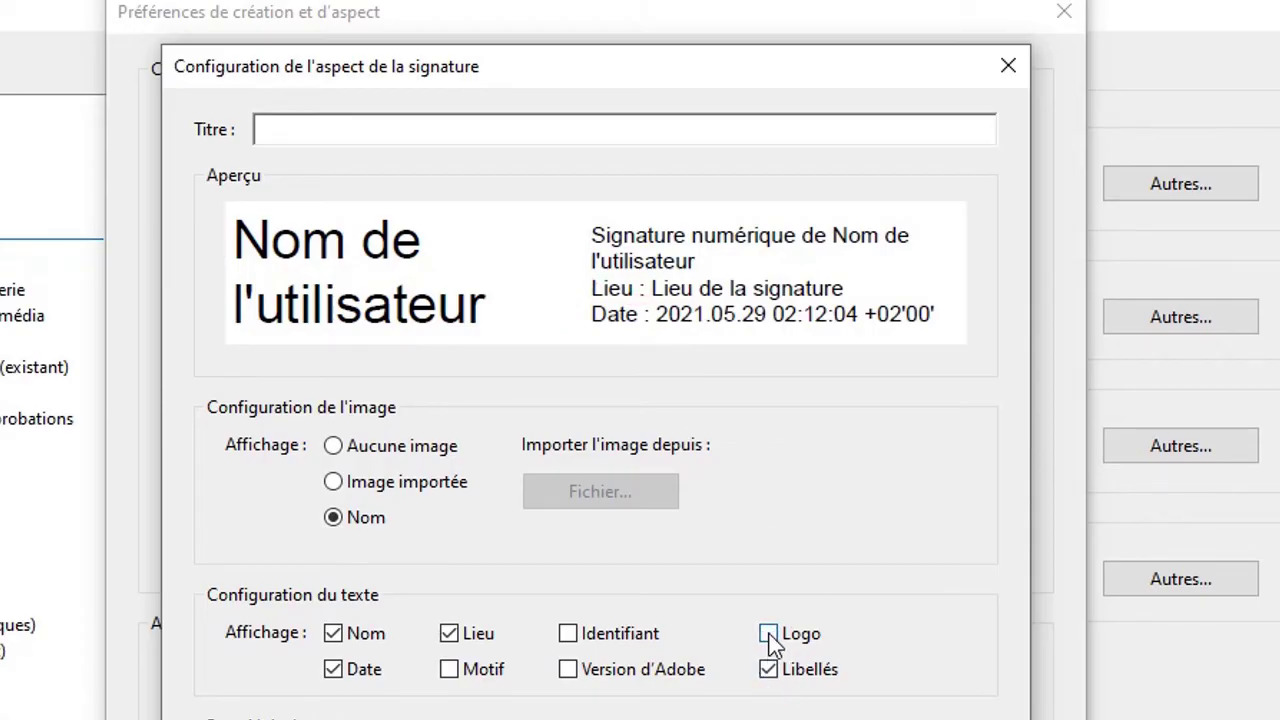
{"action": "left_click", "coordinate": [768, 634]}
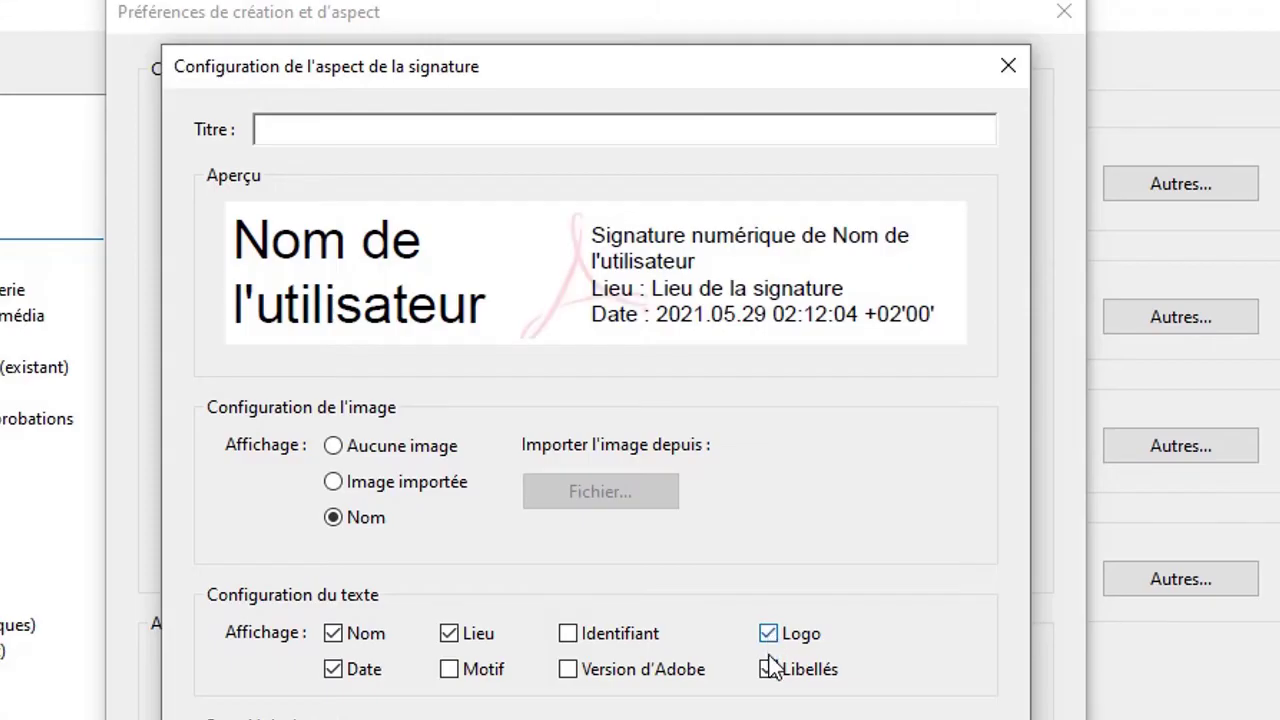
{"action": "left_click", "coordinate": [769, 670]}
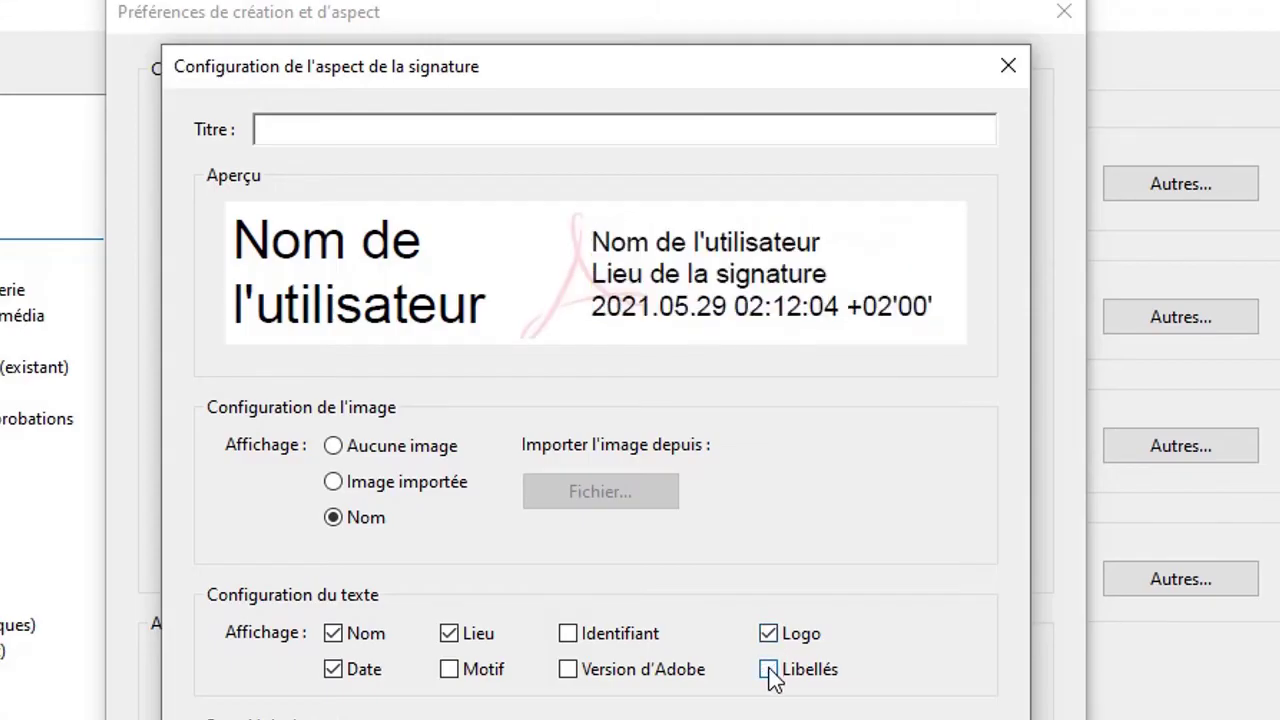
{"action": "left_click", "coordinate": [769, 672]}
{"action": "left_click", "coordinate": [770, 674]}
{"action": "left_click", "coordinate": [768, 670]}
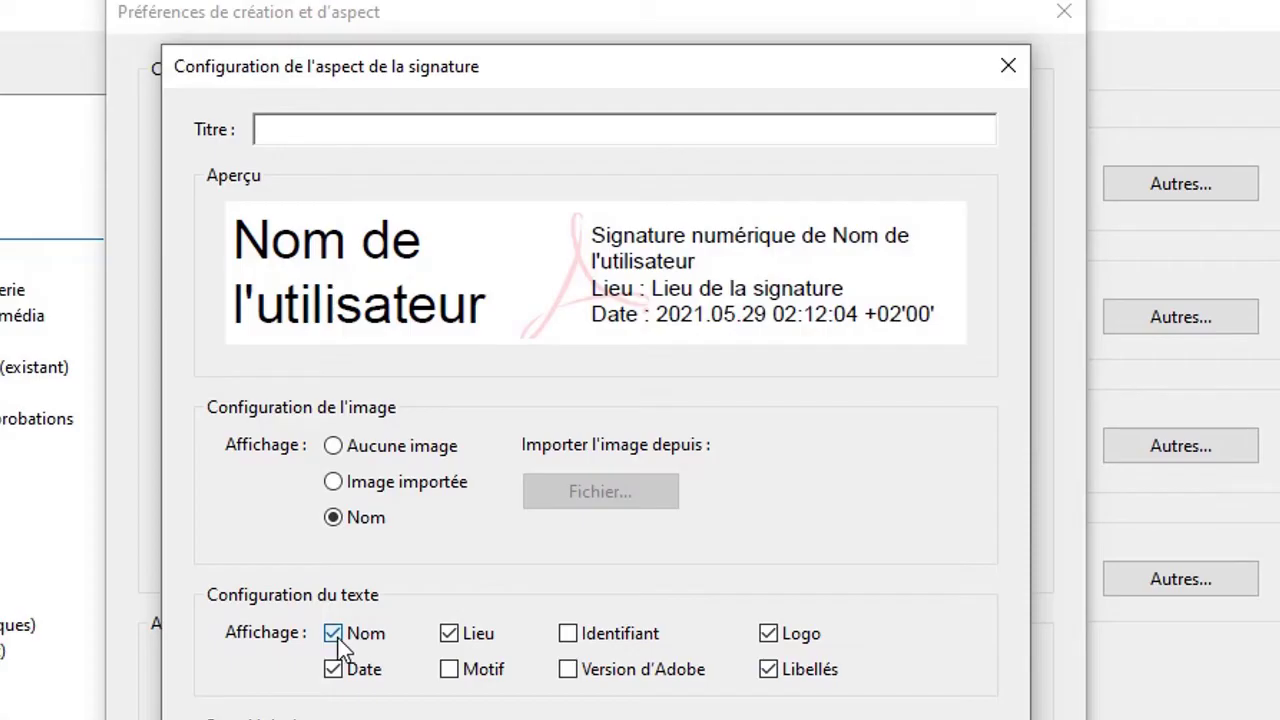
{"action": "left_click", "coordinate": [338, 645]}
{"action": "left_click", "coordinate": [340, 648]}
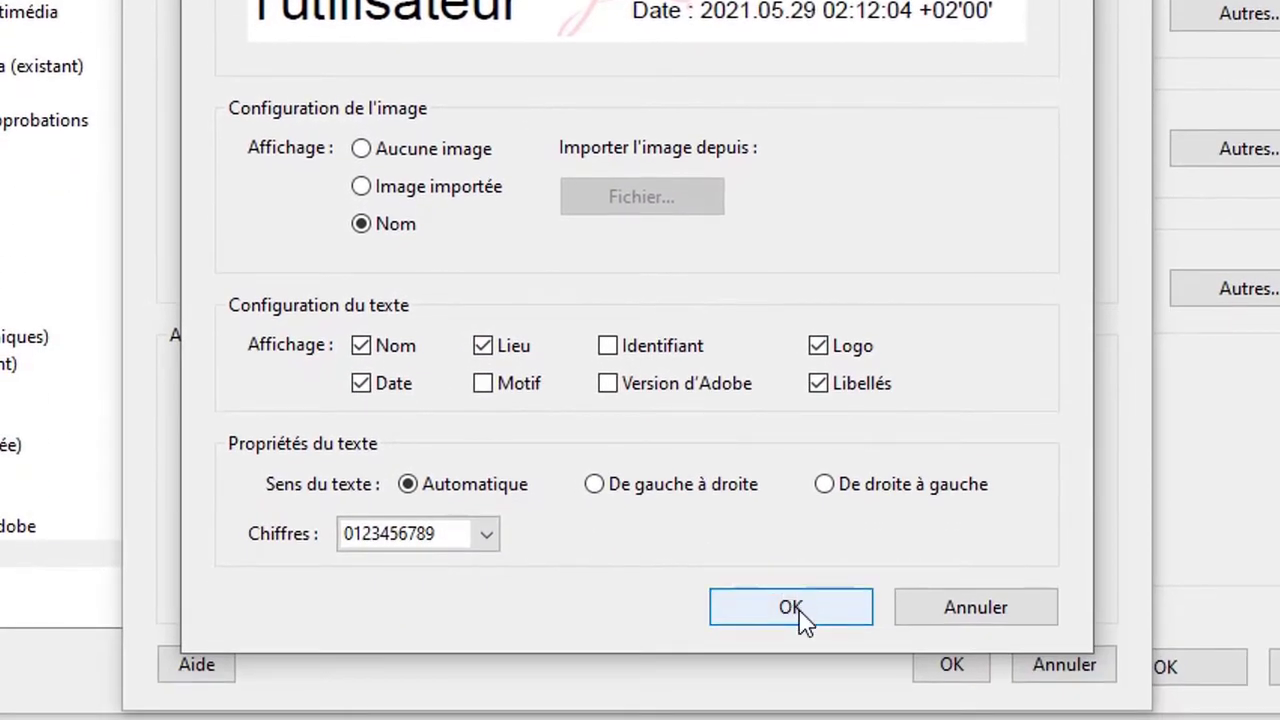
- Save the signature appearance, then start adding a digital ID under Identités et certificats approuvés
{"action": "left_click", "coordinate": [800, 612]}
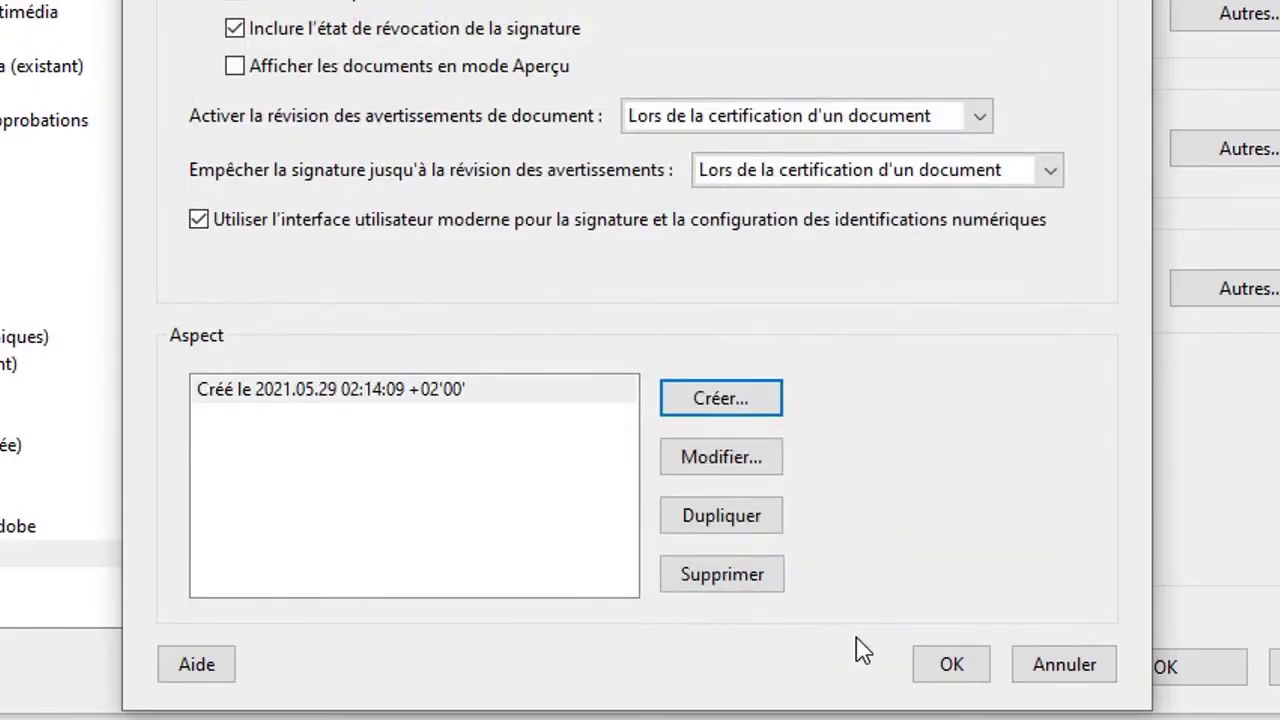
{"action": "left_click", "coordinate": [950, 667]}
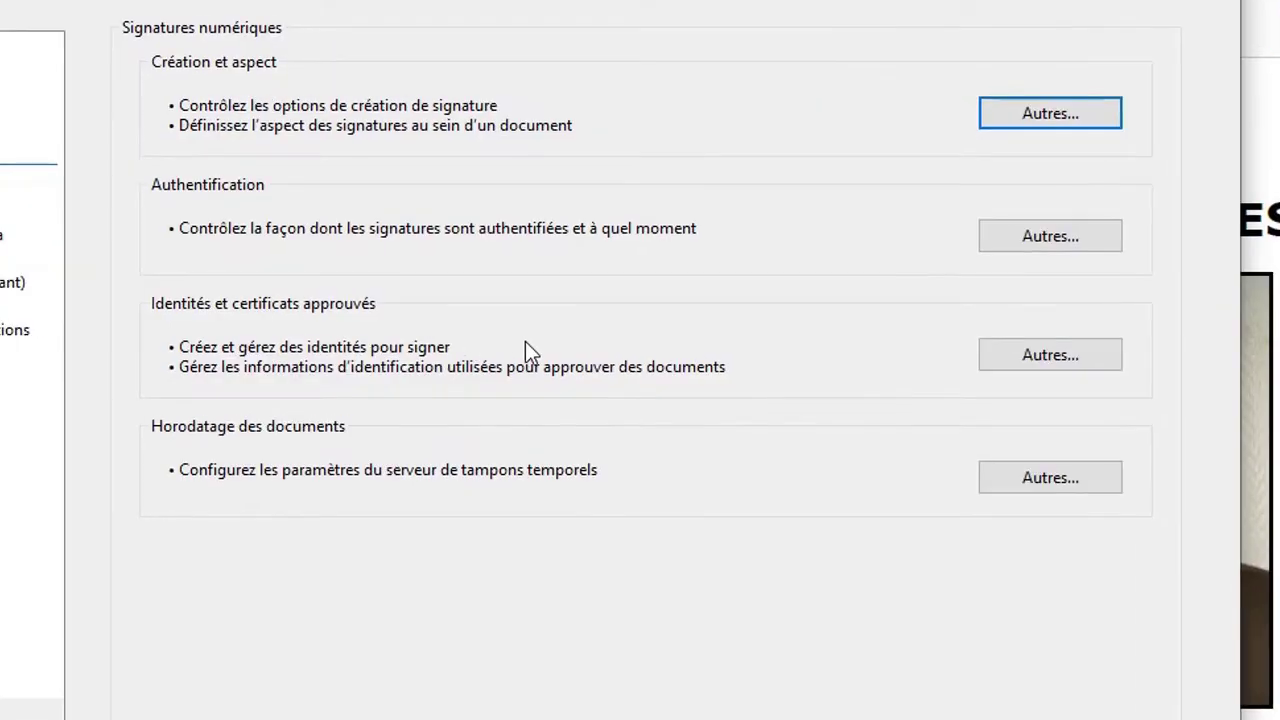
{"action": "left_click", "coordinate": [1027, 367]}
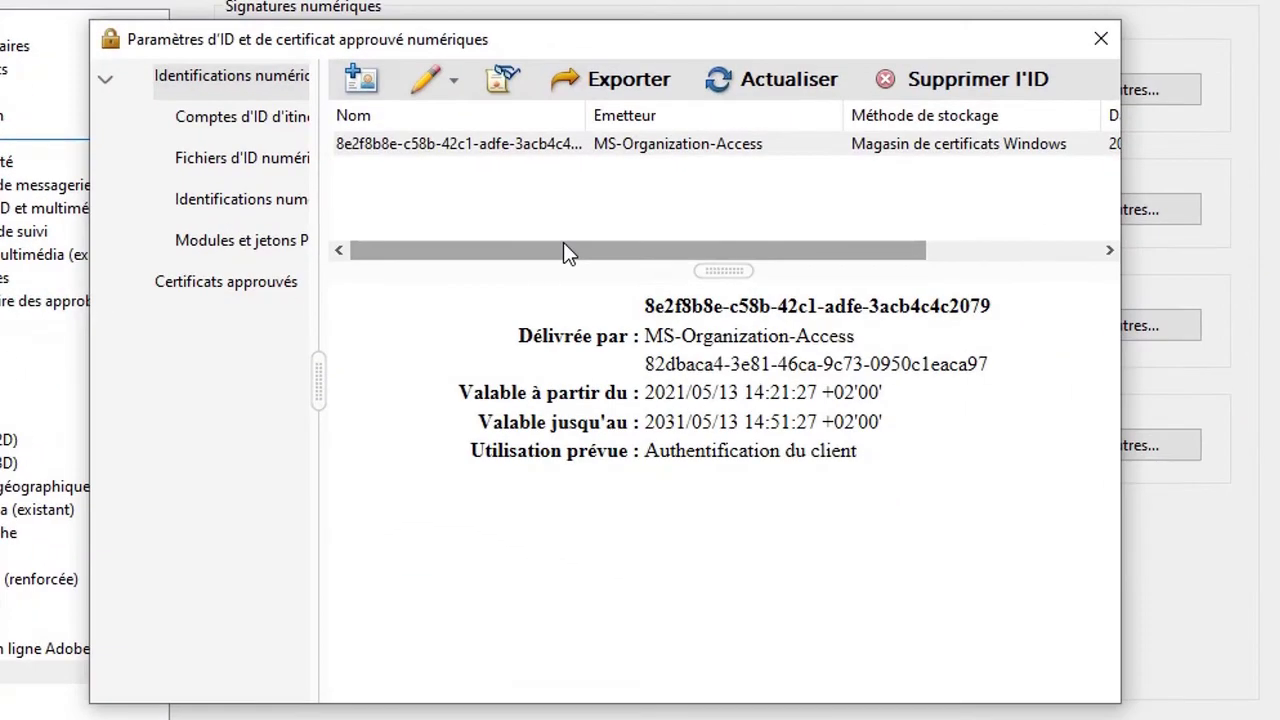
{"action": "left_click", "coordinate": [354, 76]}
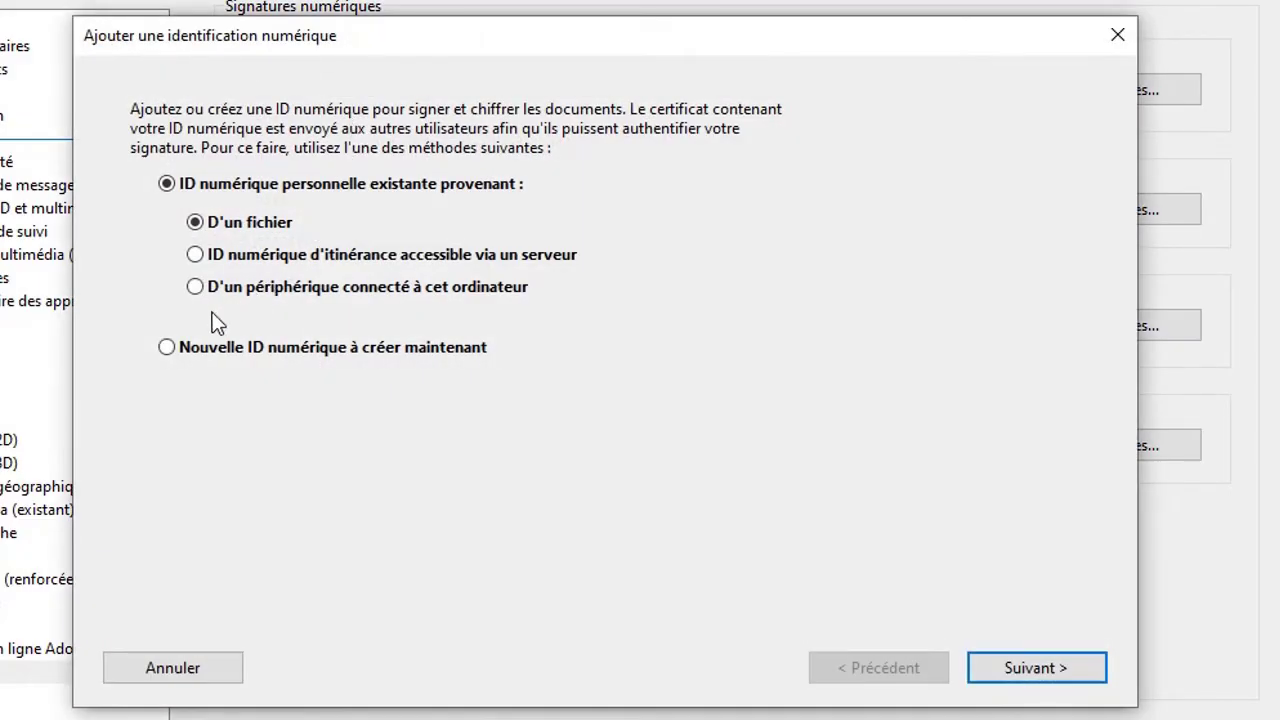
- Create a new PKCS#12 file digital ID and enter the owner's name
{"action": "left_click", "coordinate": [167, 349]}
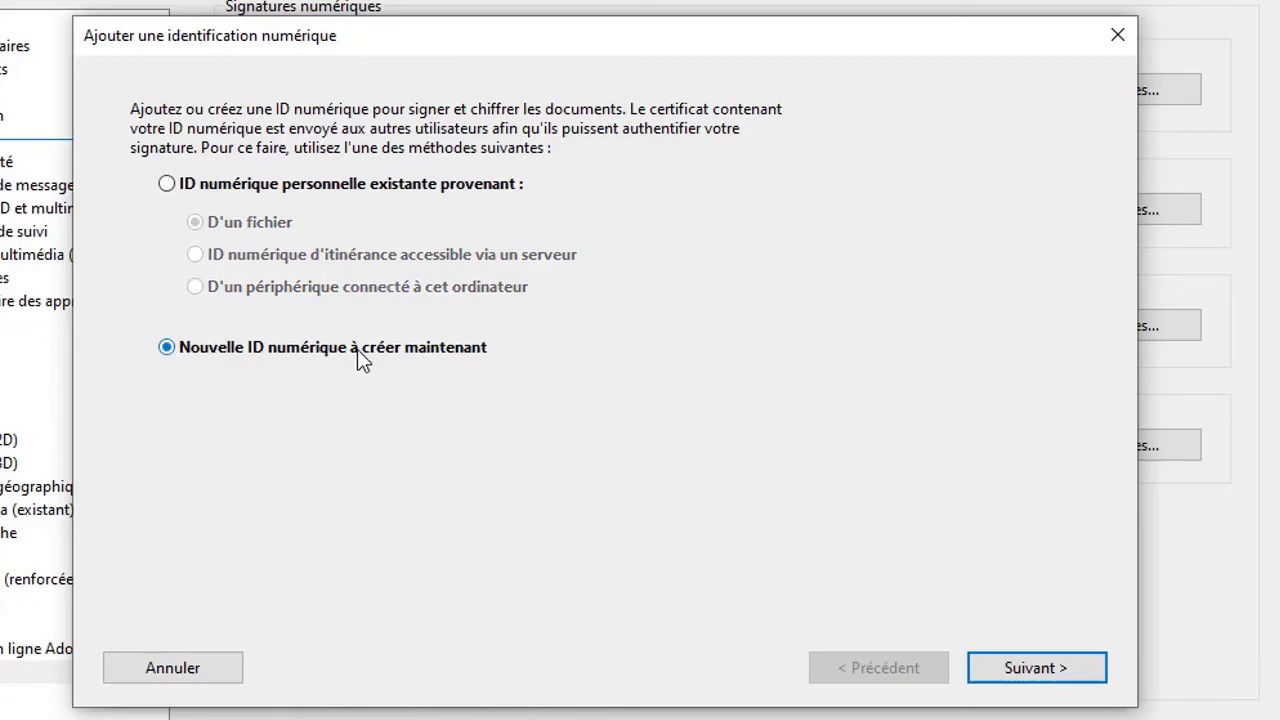
{"action": "left_click", "coordinate": [1009, 658]}
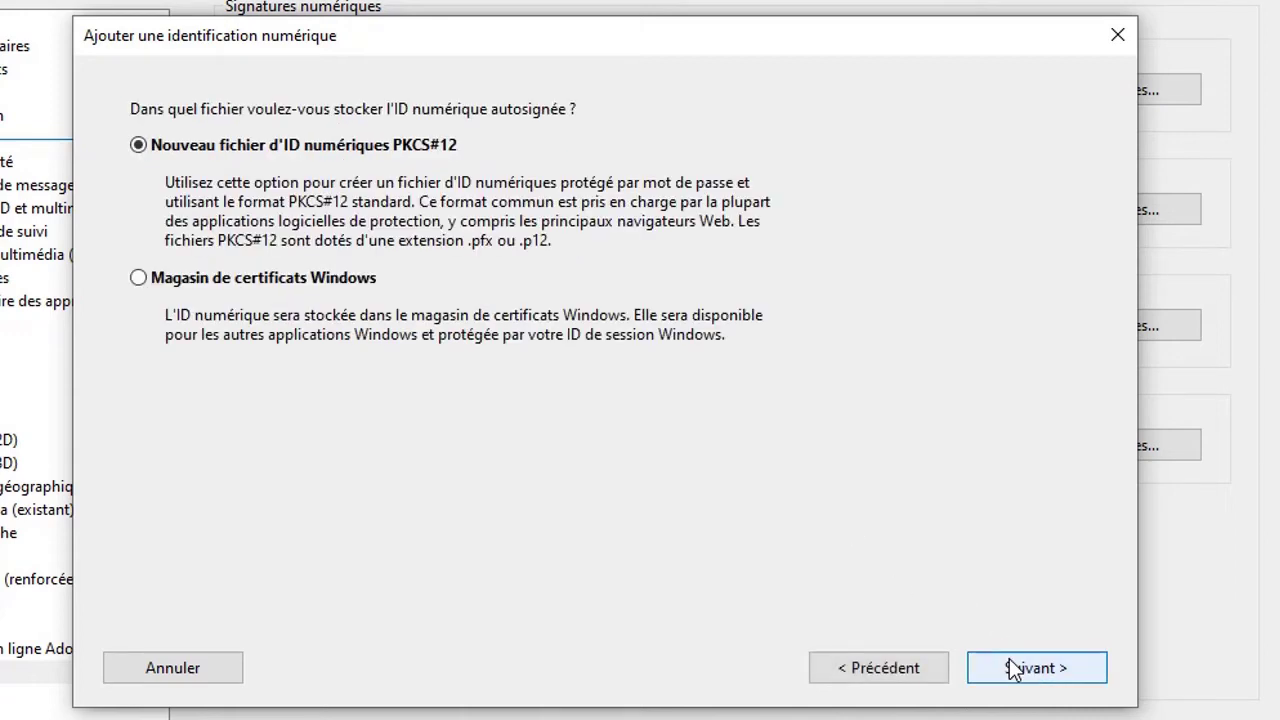
{"action": "left_click", "coordinate": [1009, 658]}
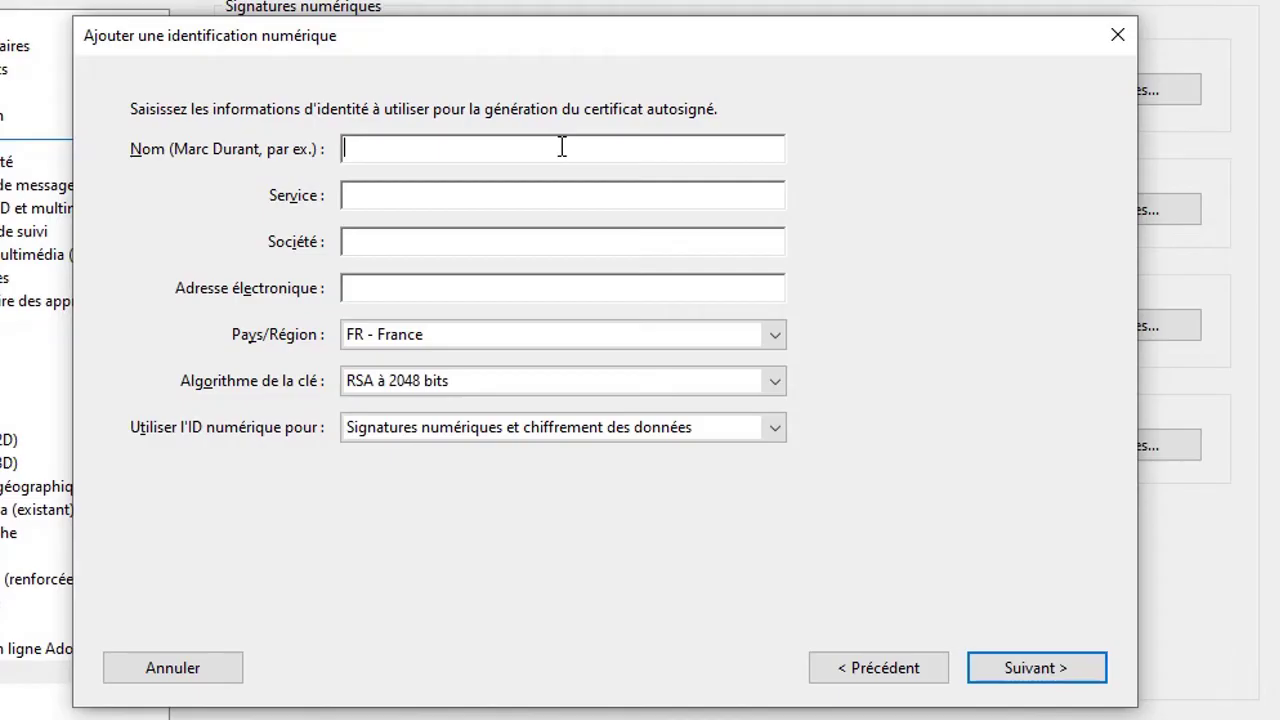
{"action": "type", "text": "MINU"}
{"action": "key", "text": "BackSpace"}
{"action": "key", "text": "BackSpace"}
{"action": "key", "text": "BackSpace"}
{"action": "type", "text": "inukuu"}
- Set the ID's Service to Biologie and Société to CHU Timone
{"action": "left_click", "coordinate": [497, 207]}
{"action": "type", "text": "H"}
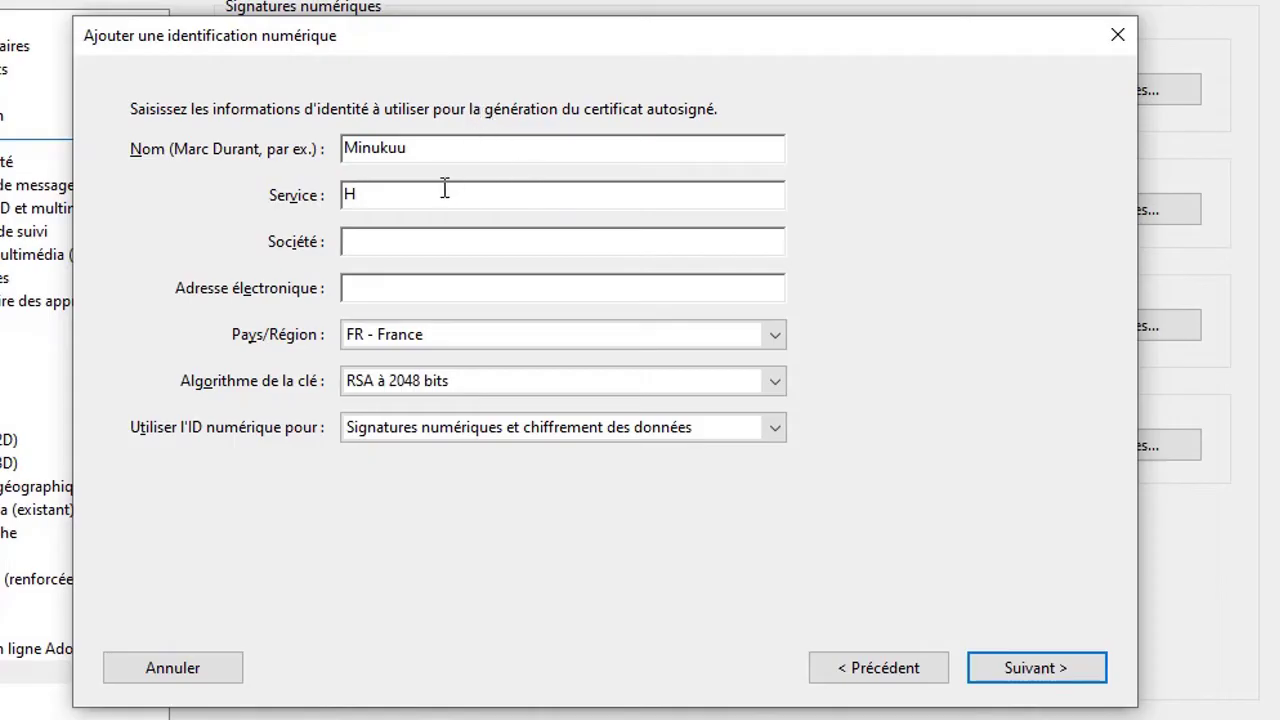
{"action": "key", "text": "BackSpace"}
{"action": "type", "text": "Biologie"}
{"action": "left_click", "coordinate": [399, 249]}
{"action": "type", "text": "CHU Timone"}
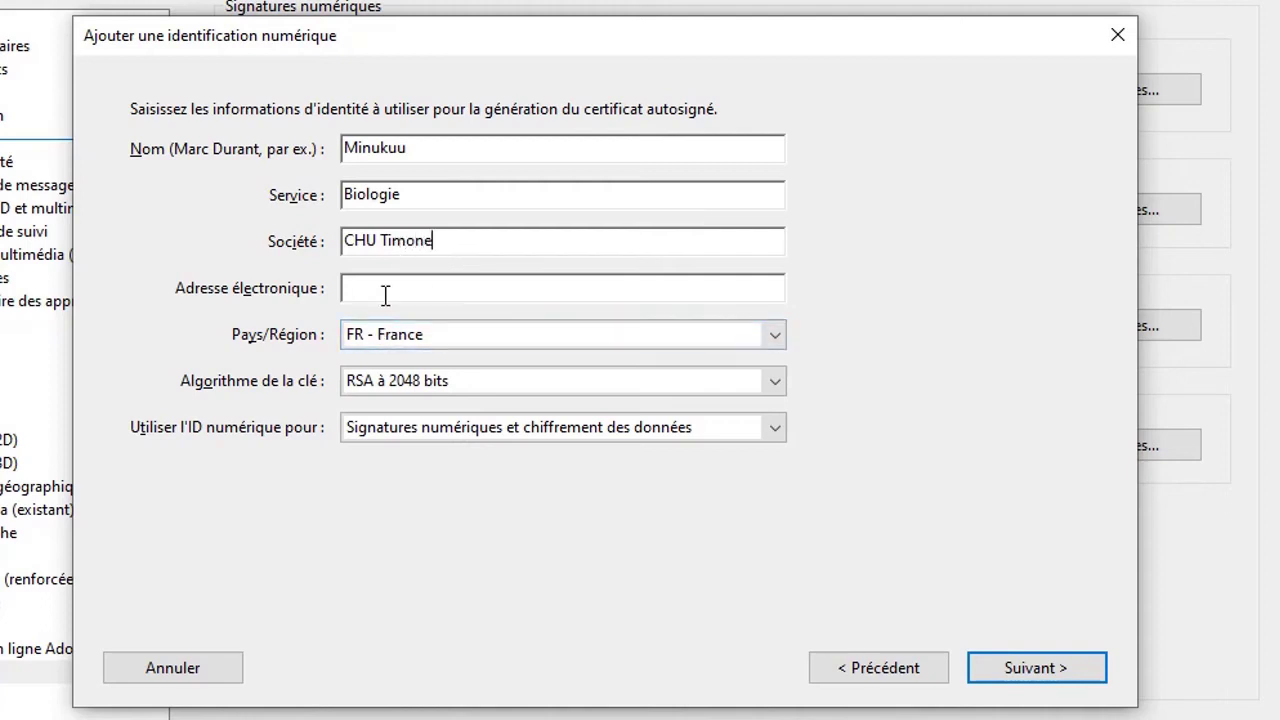
- Enter the owner's e-mail address, keep FR - France as country, and continue
{"action": "left_click", "coordinate": [384, 295]}
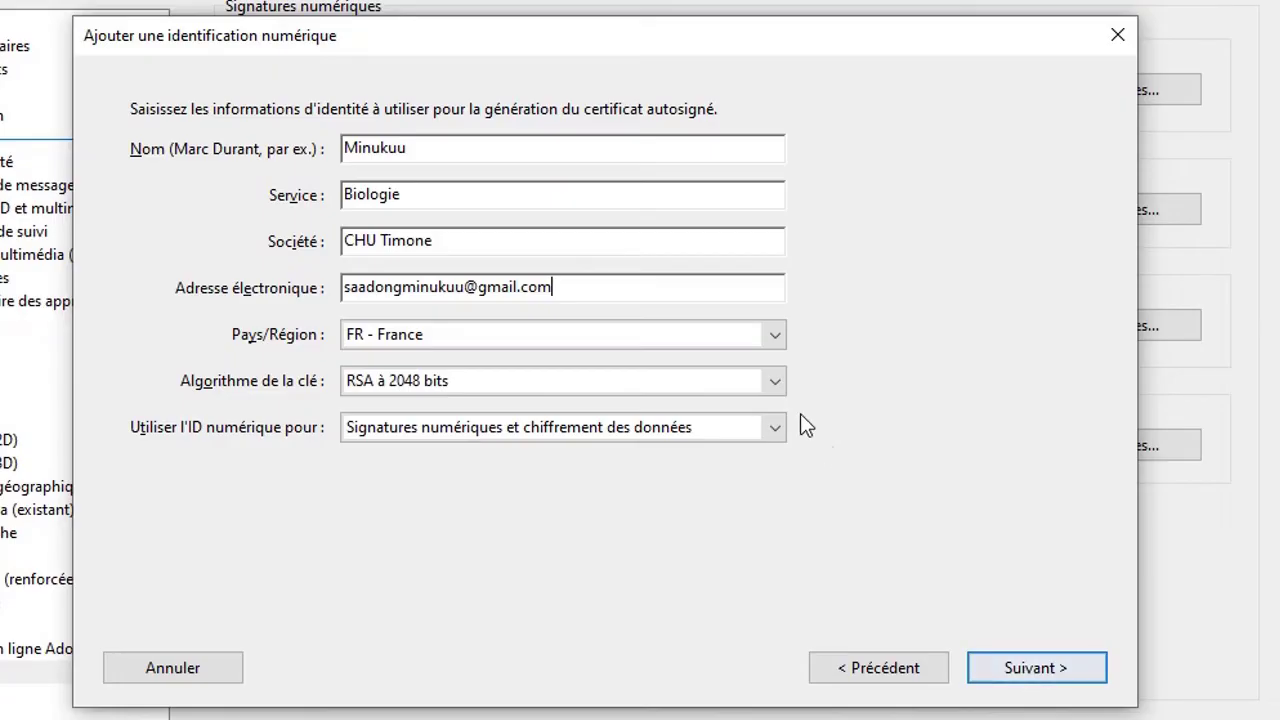
{"action": "left_click", "coordinate": [773, 340]}
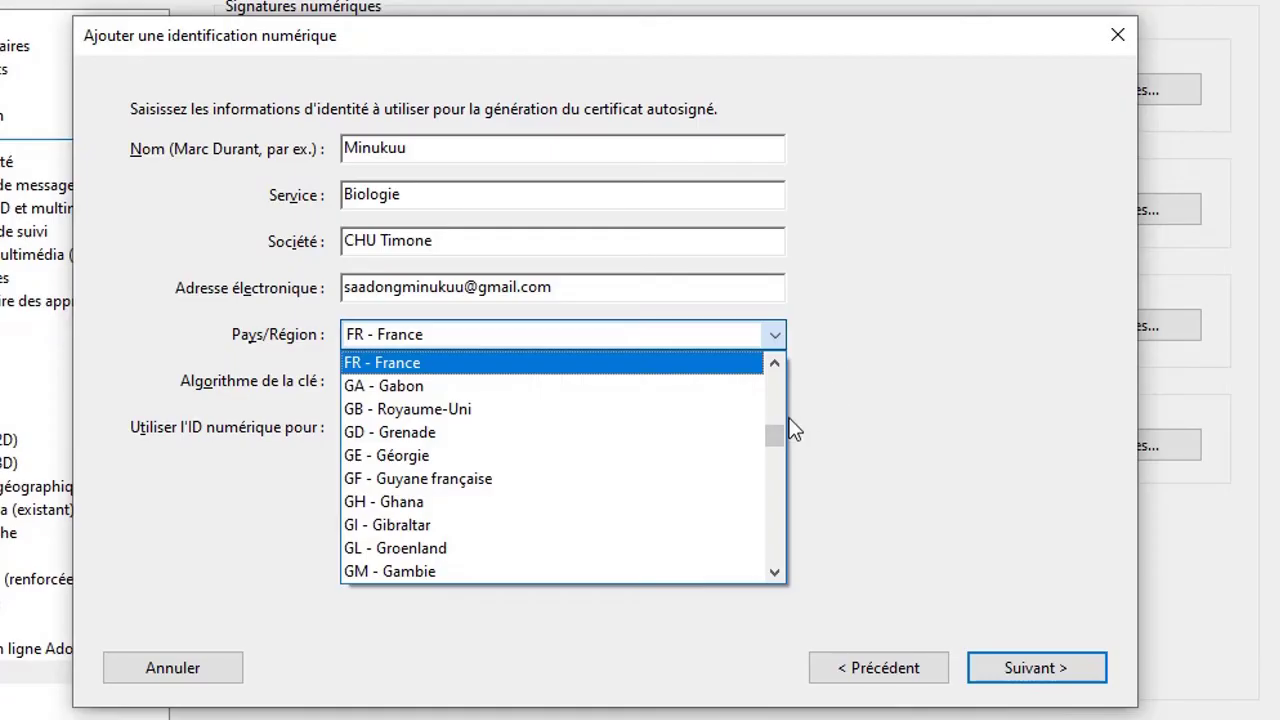
{"action": "left_click", "coordinate": [874, 408]}
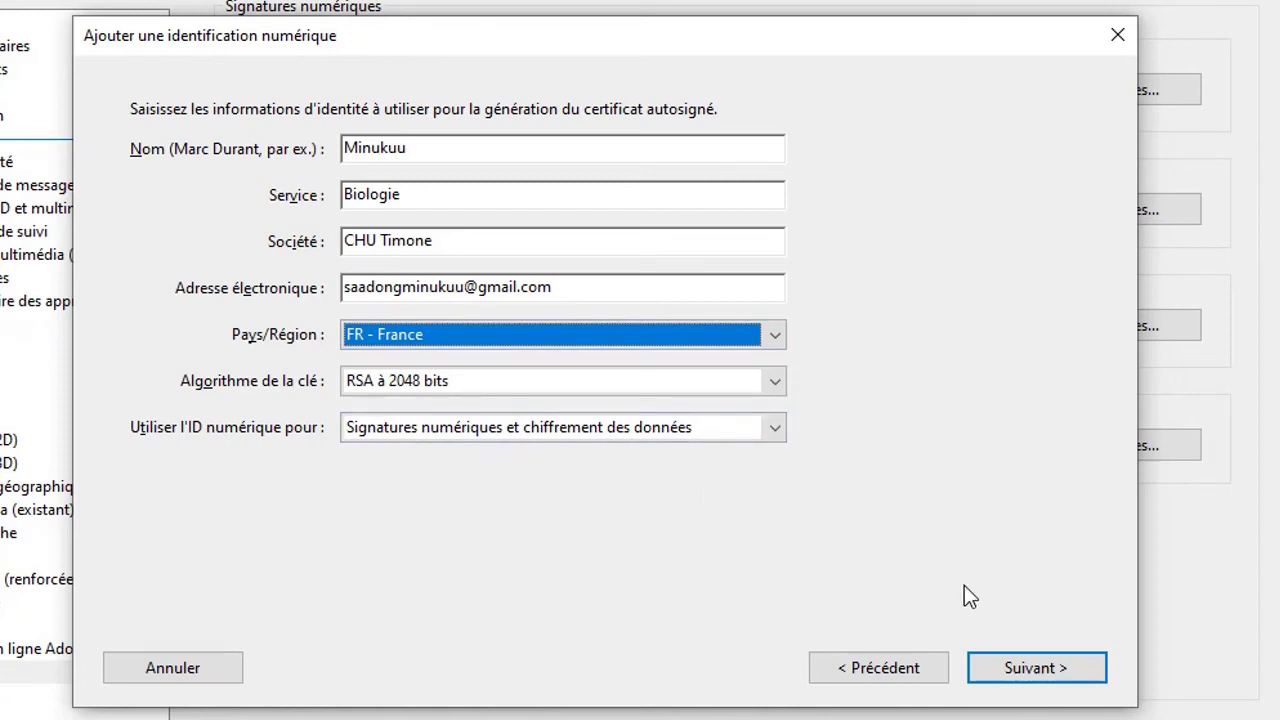
{"action": "left_click", "coordinate": [1040, 680]}
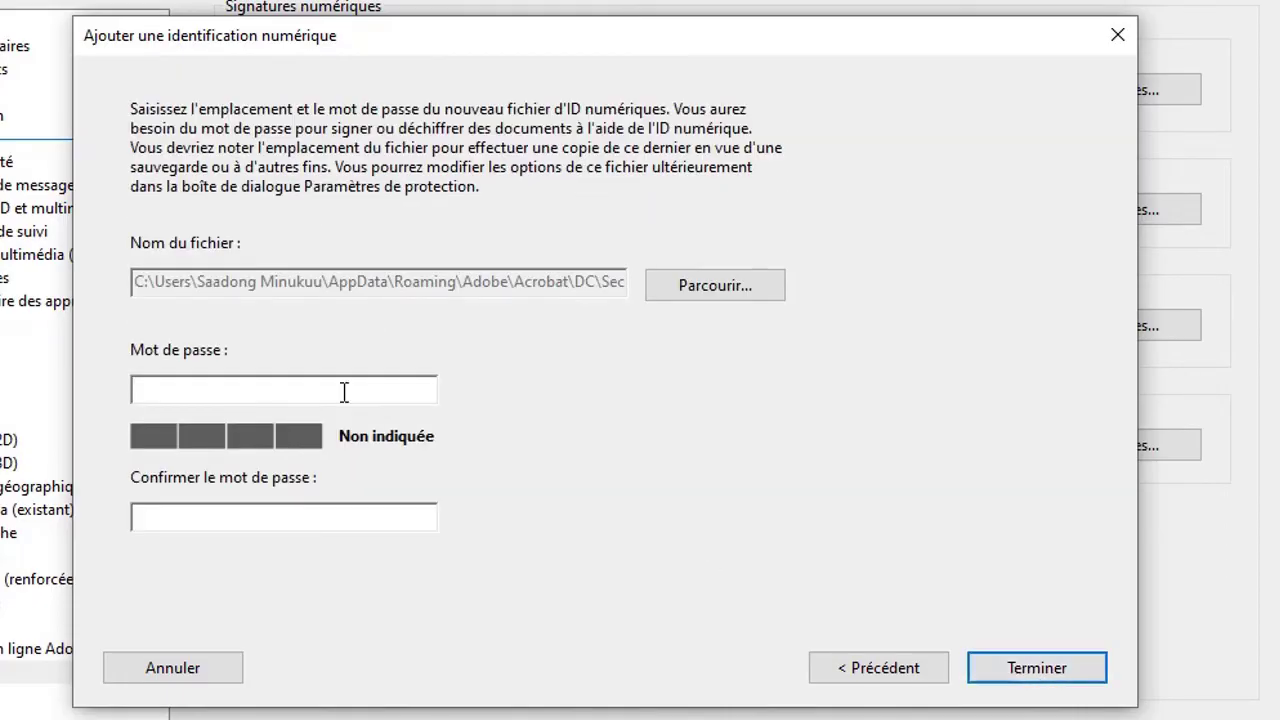
- Protect the digital ID file with a strong password and finish creating it
{"action": "left_click", "coordinate": [303, 388]}
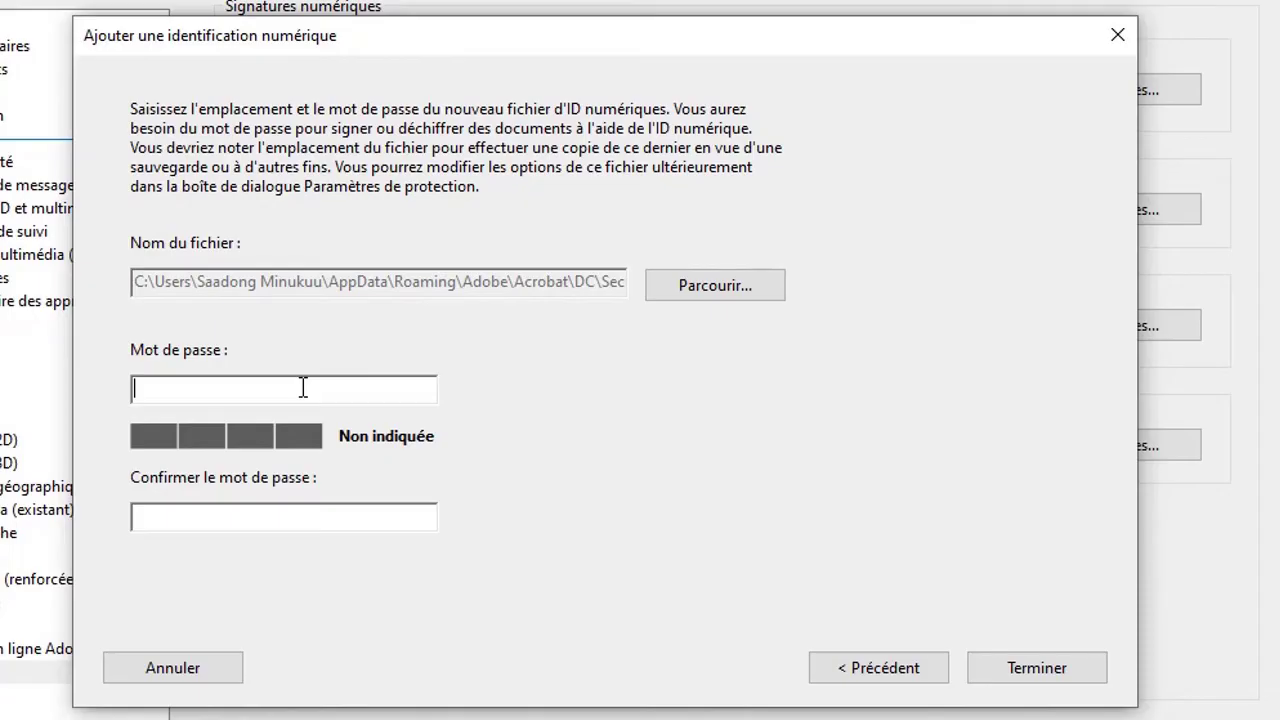
{"action": "type", "text": "****************"}
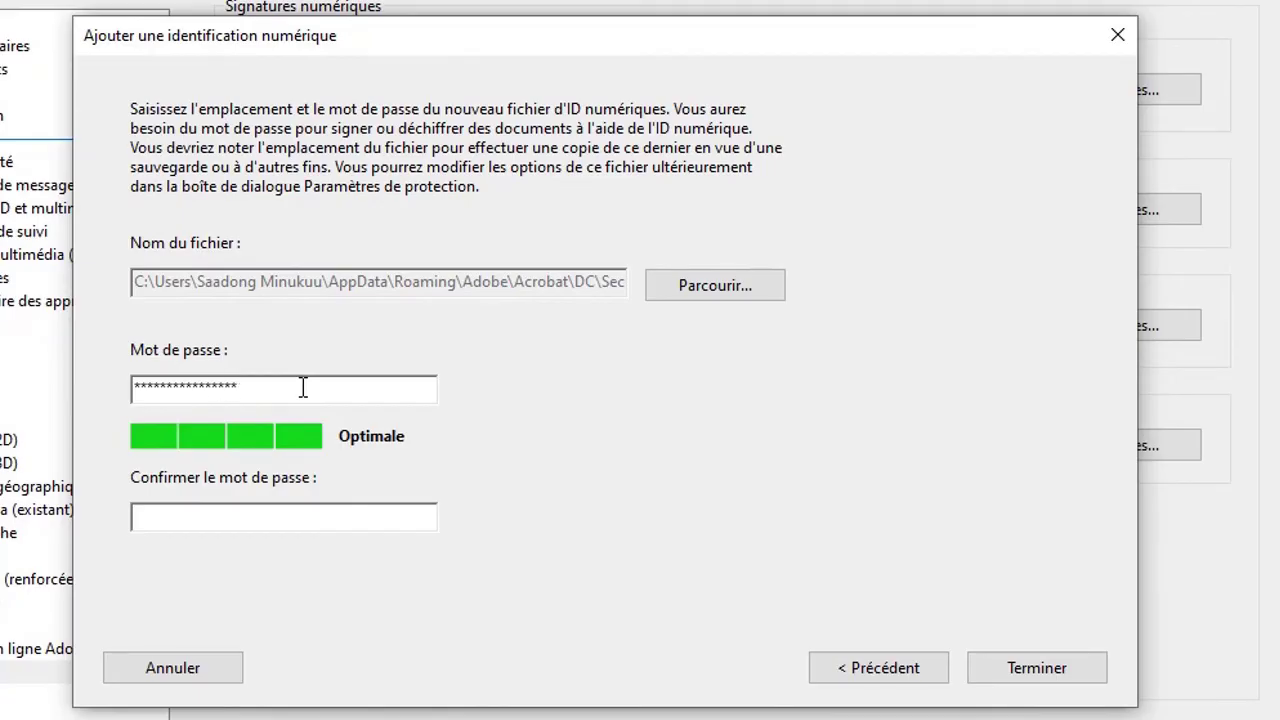
{"action": "type", "text": "****************"}
{"action": "left_click", "coordinate": [1035, 676]}
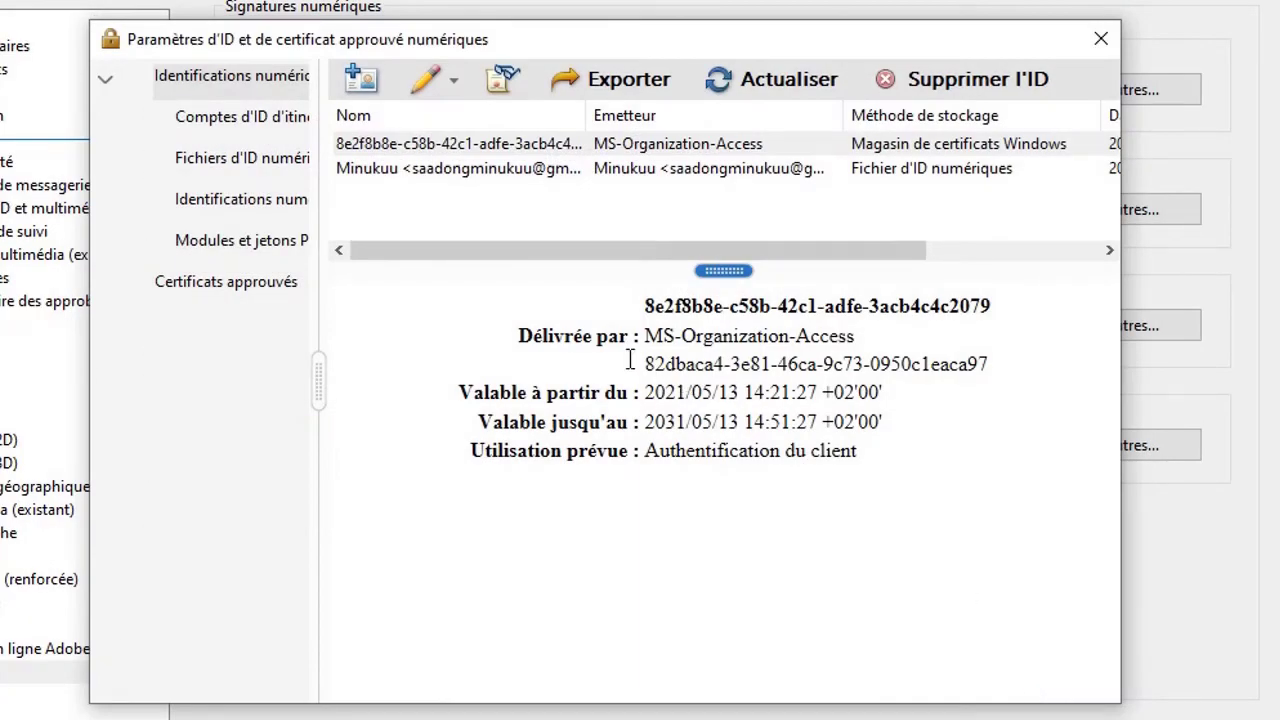
- Show the new ID's certificate details (valid to 2026/05/29) and its usage options
{"action": "left_click", "coordinate": [397, 166]}
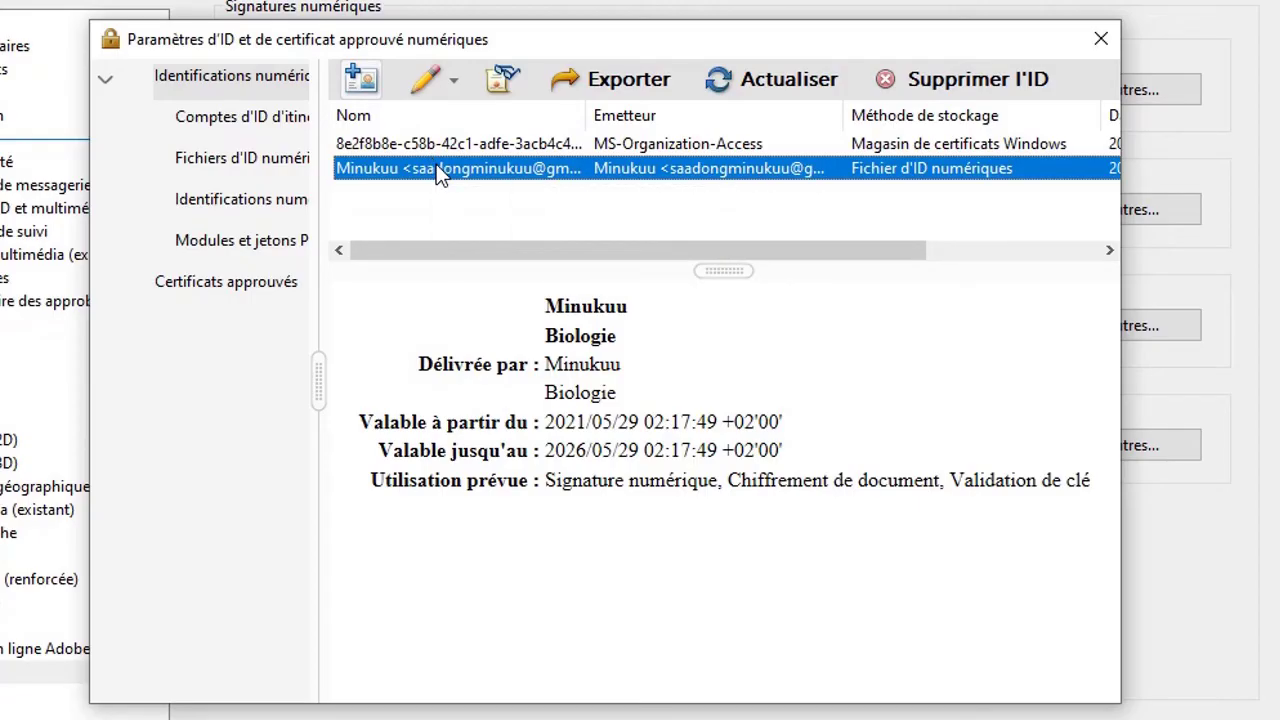
{"action": "left_click", "coordinate": [454, 79]}
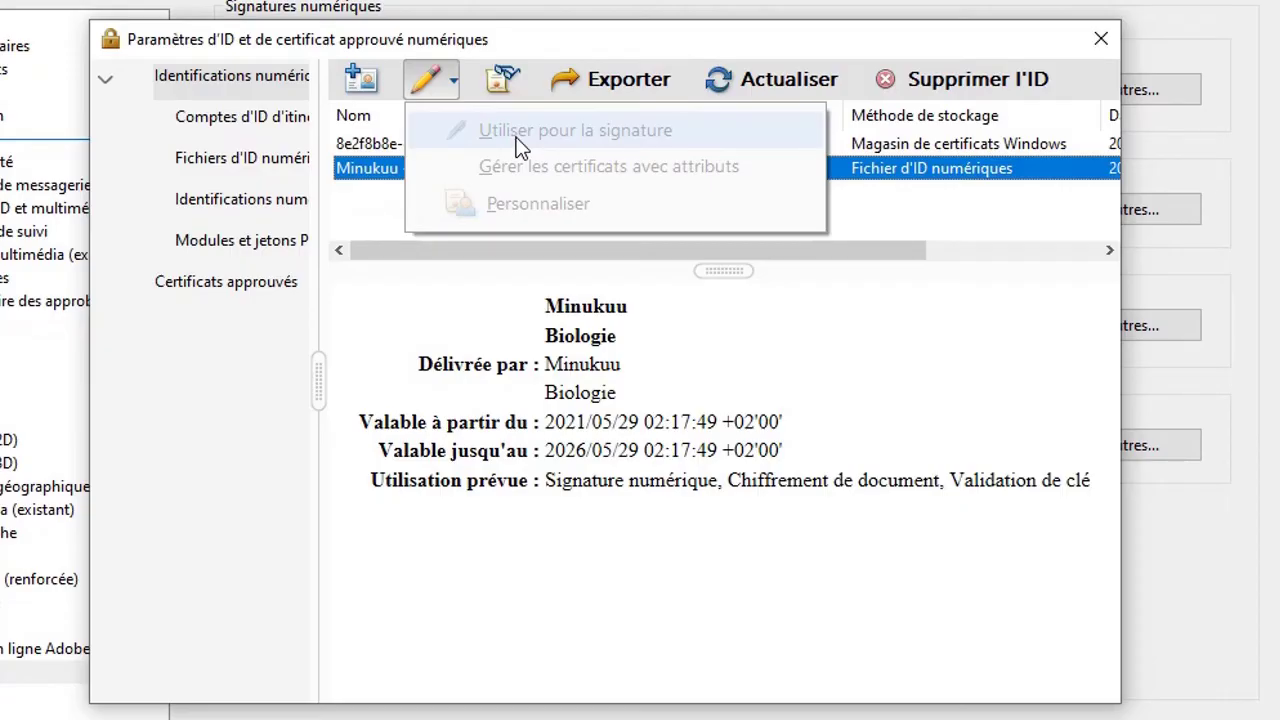
- Reselect the new digital ID and reopen its usage options list
{"action": "left_click", "coordinate": [519, 323]}
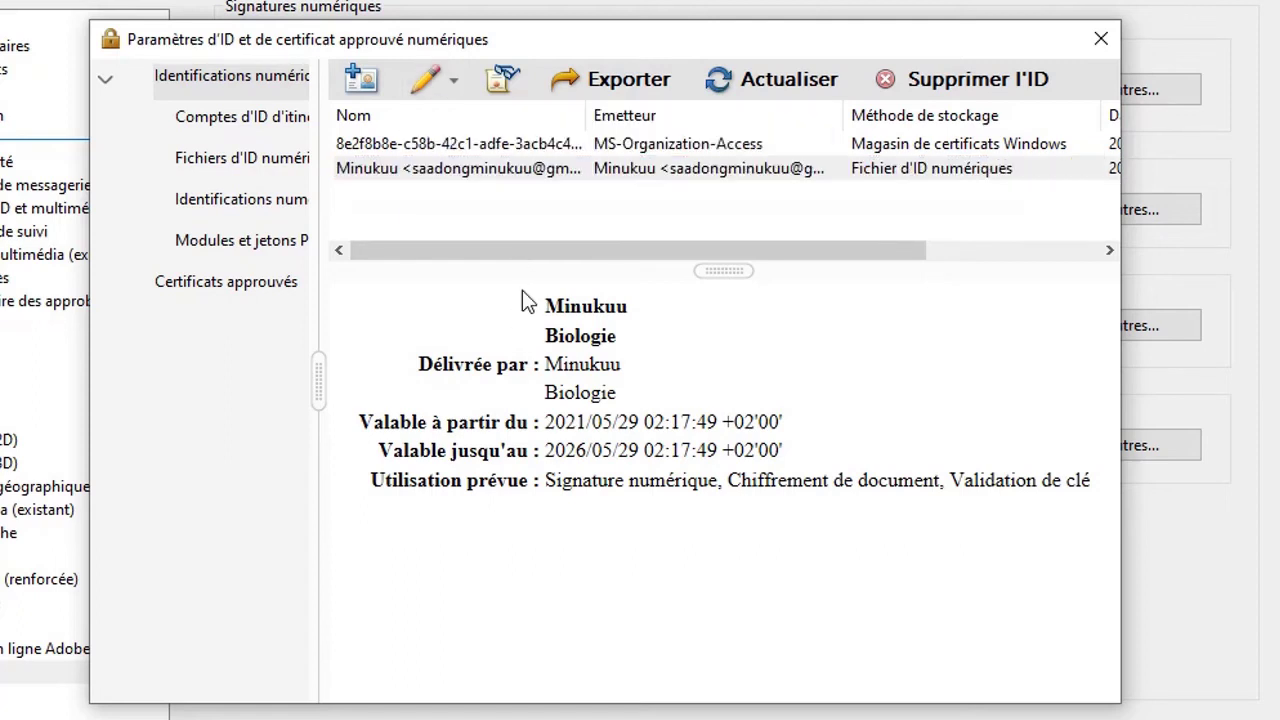
{"action": "left_click", "coordinate": [541, 172]}
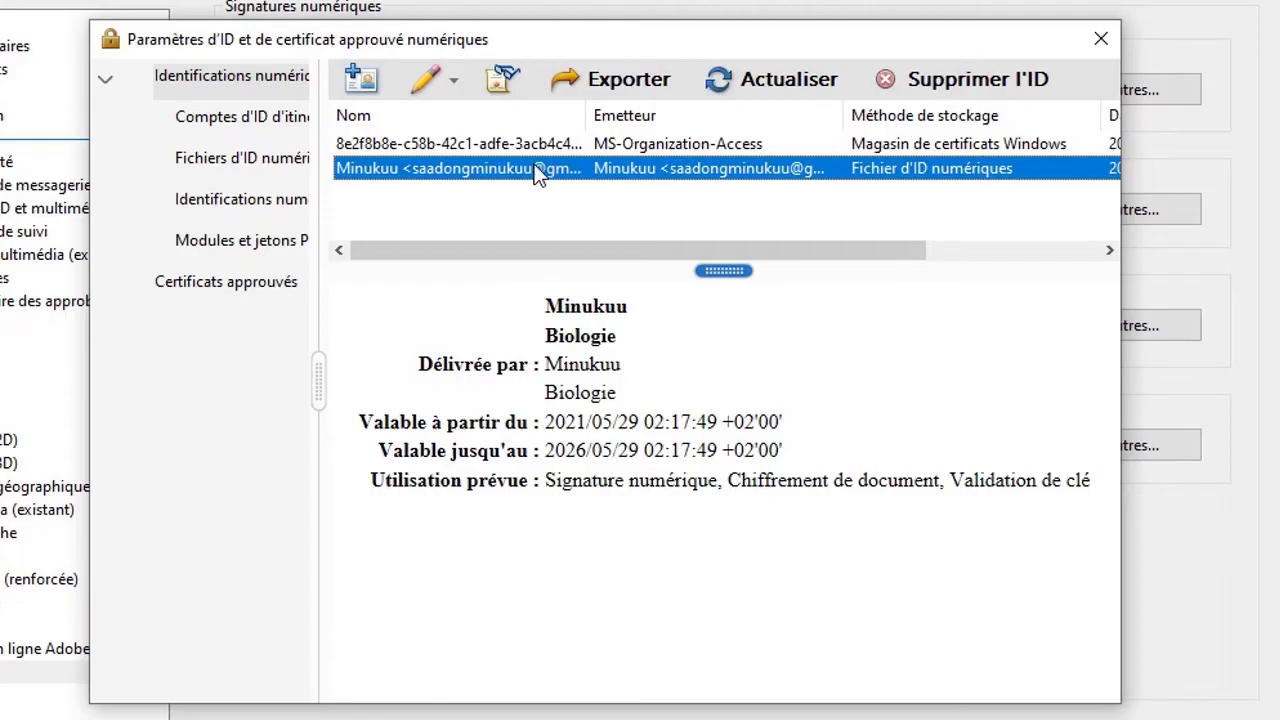
{"action": "left_click", "coordinate": [451, 76]}
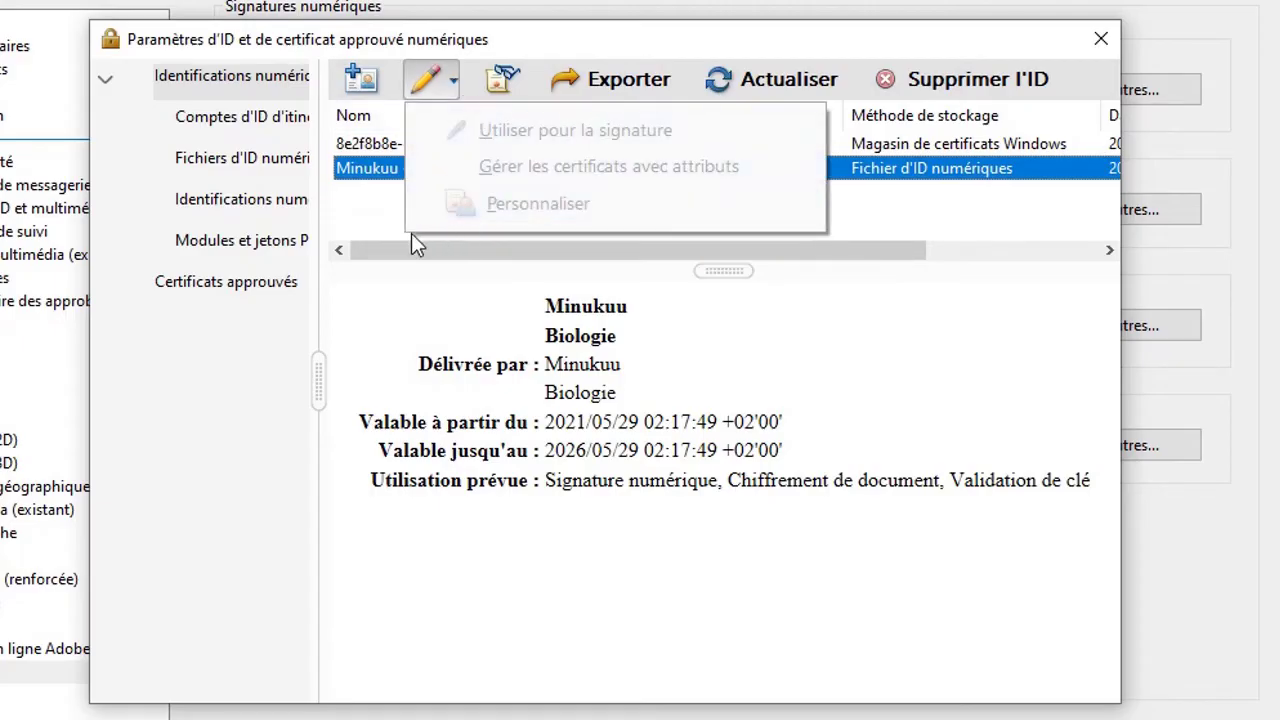
{"action": "left_click", "coordinate": [392, 293]}
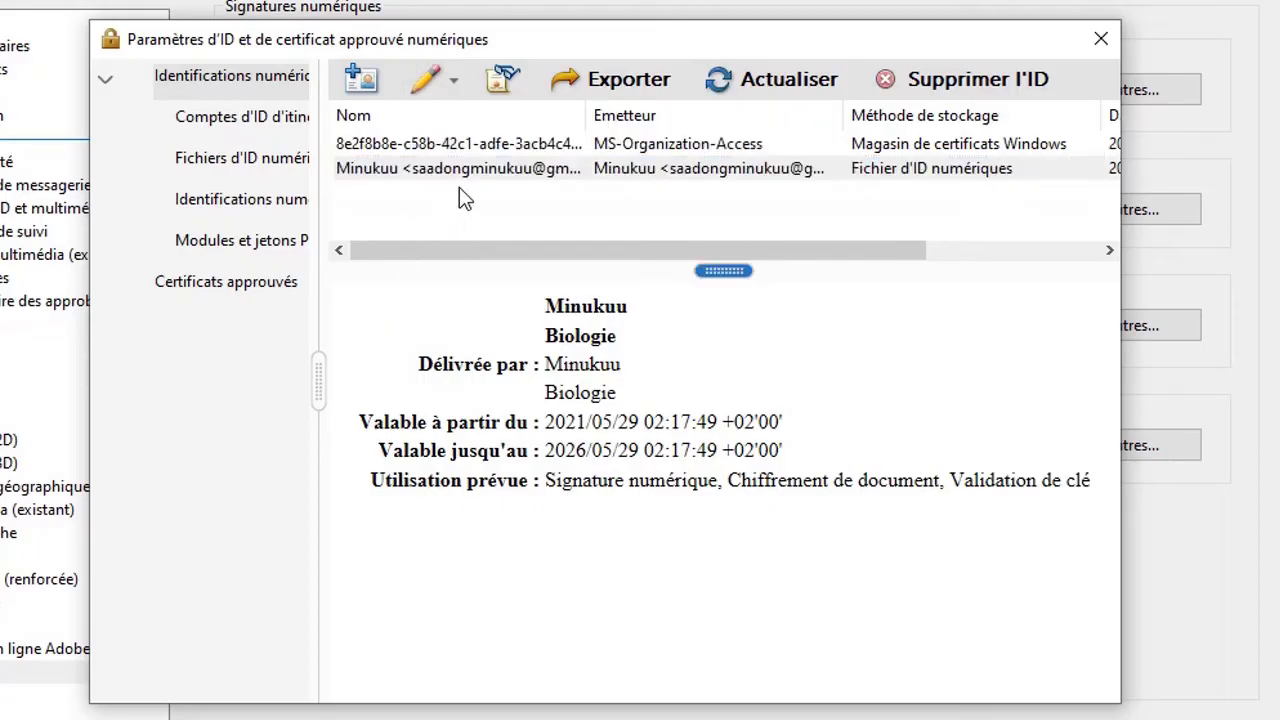
{"action": "left_click", "coordinate": [455, 84]}
{"action": "left_click", "coordinate": [375, 166]}
{"action": "left_click", "coordinate": [447, 86]}
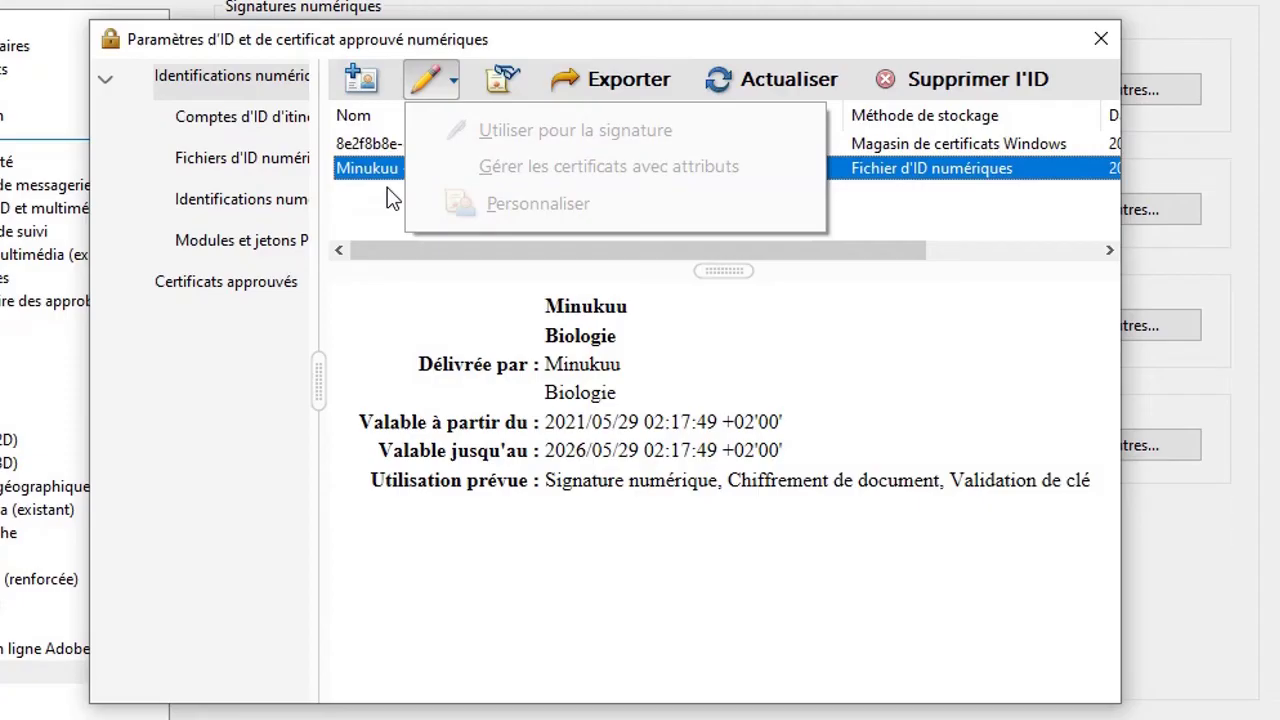
- Compare with the MS-Organization-Access certificate, then close ID settings and accept Préférences
{"action": "left_click", "coordinate": [380, 144]}
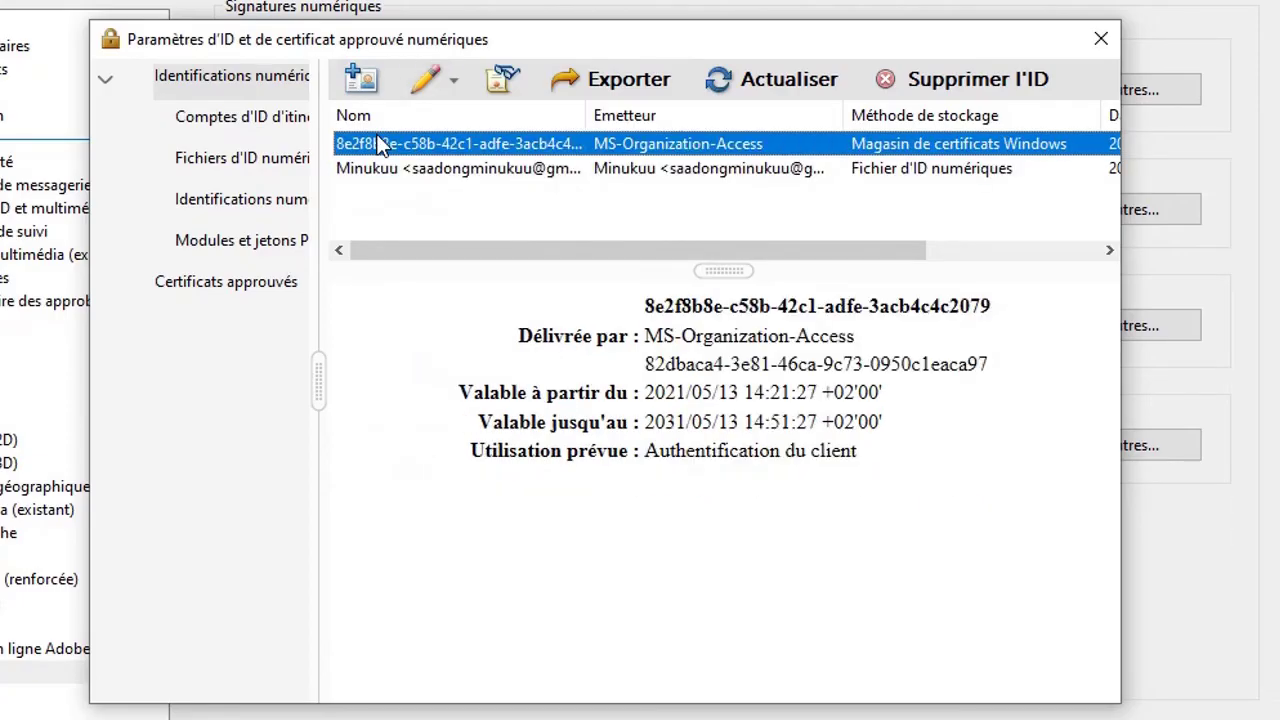
{"action": "left_click", "coordinate": [455, 78]}
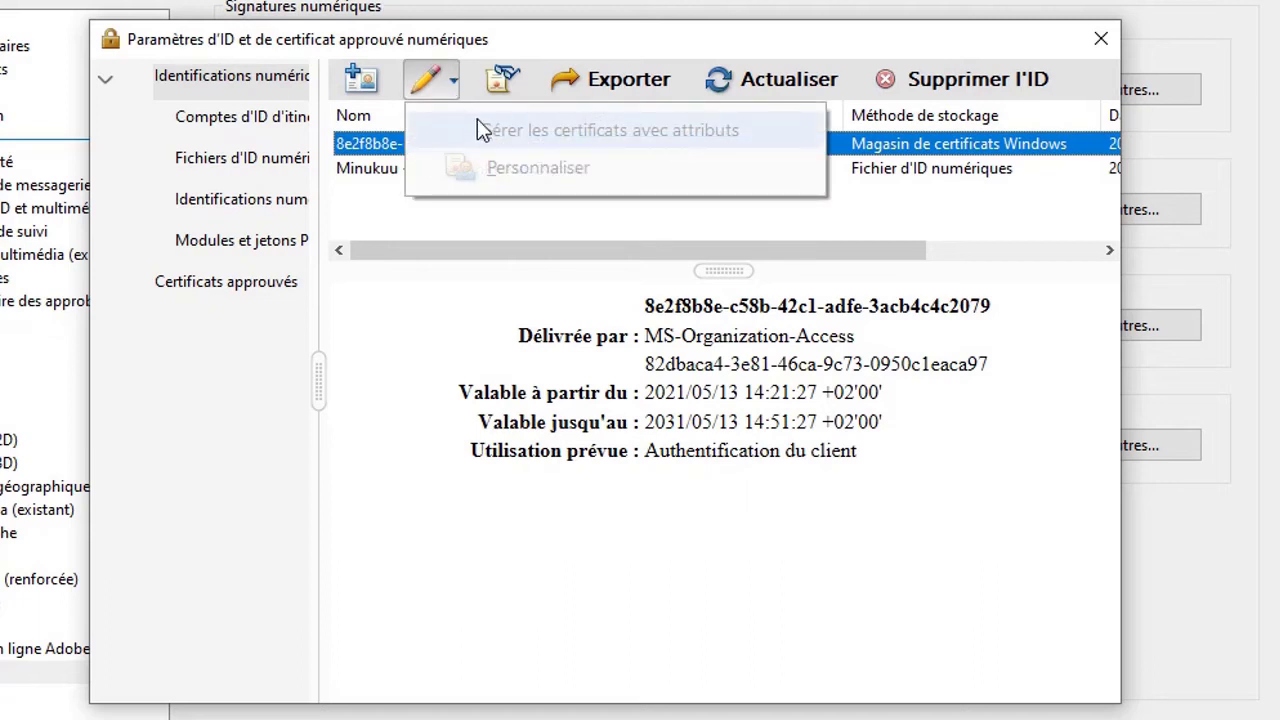
{"action": "left_click", "coordinate": [384, 169]}
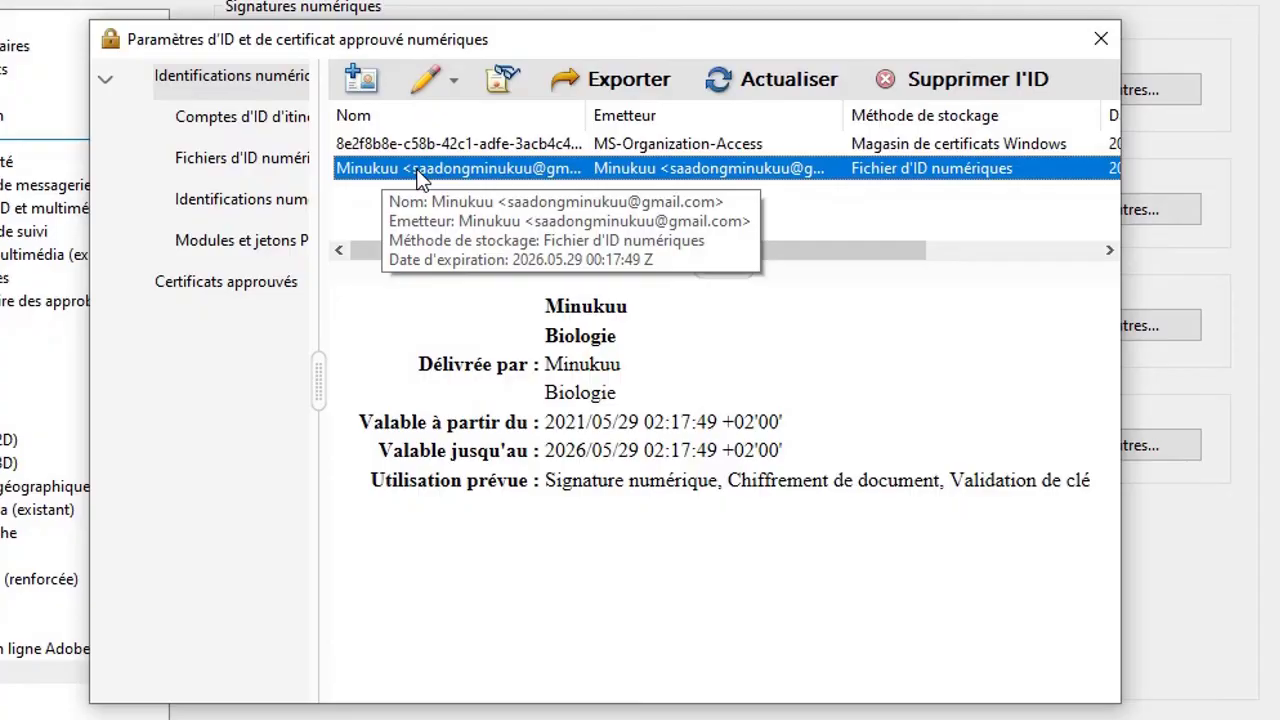
{"action": "left_click", "coordinate": [452, 82]}
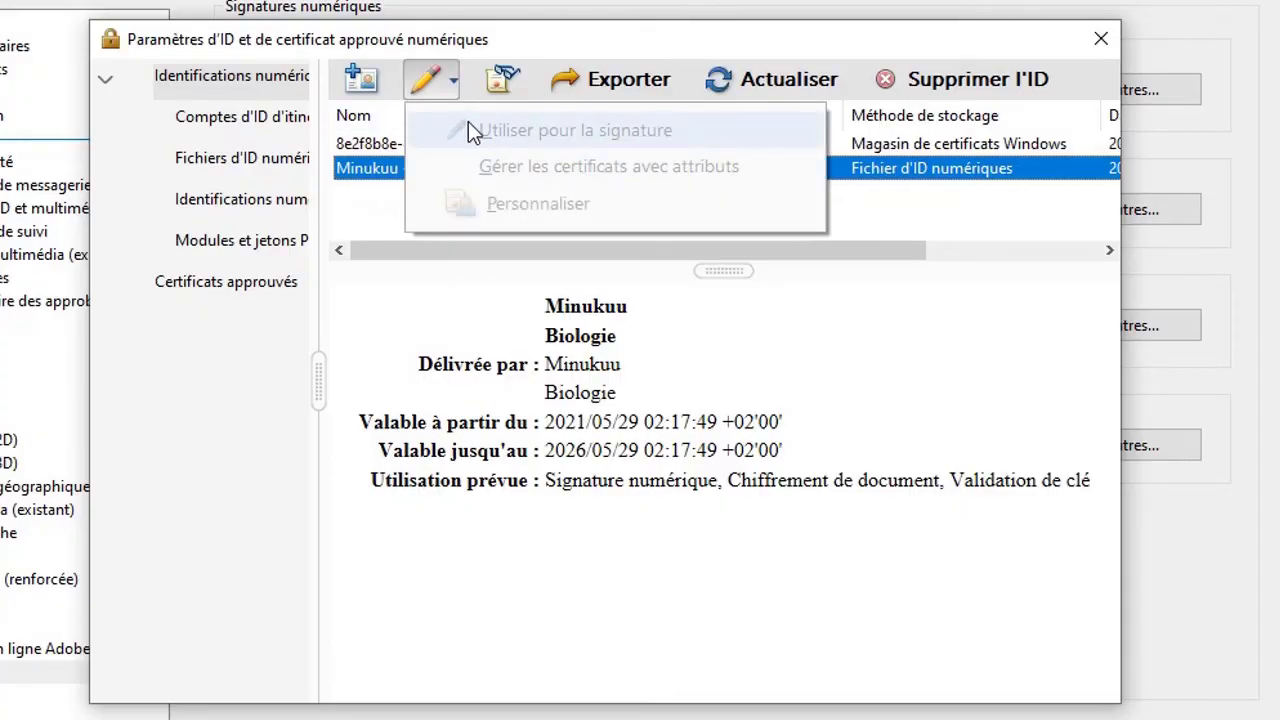
{"action": "left_click", "coordinate": [405, 305]}
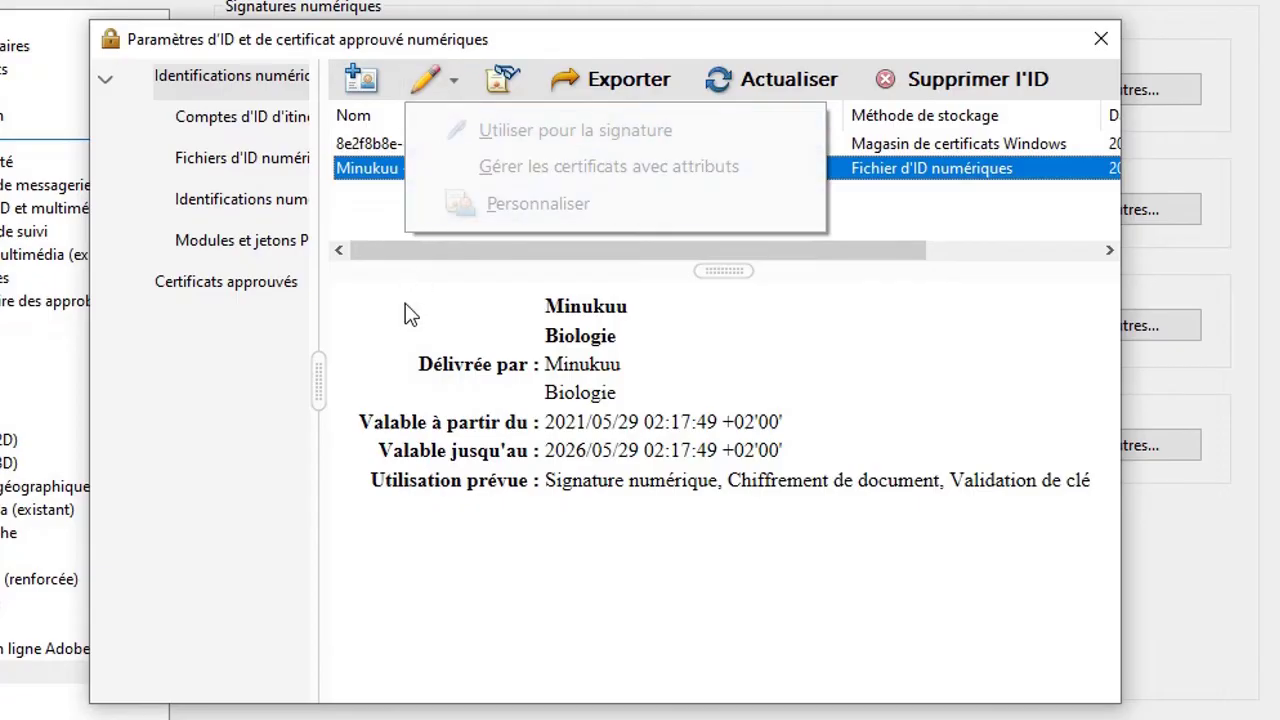
{"action": "left_click", "coordinate": [1092, 38]}
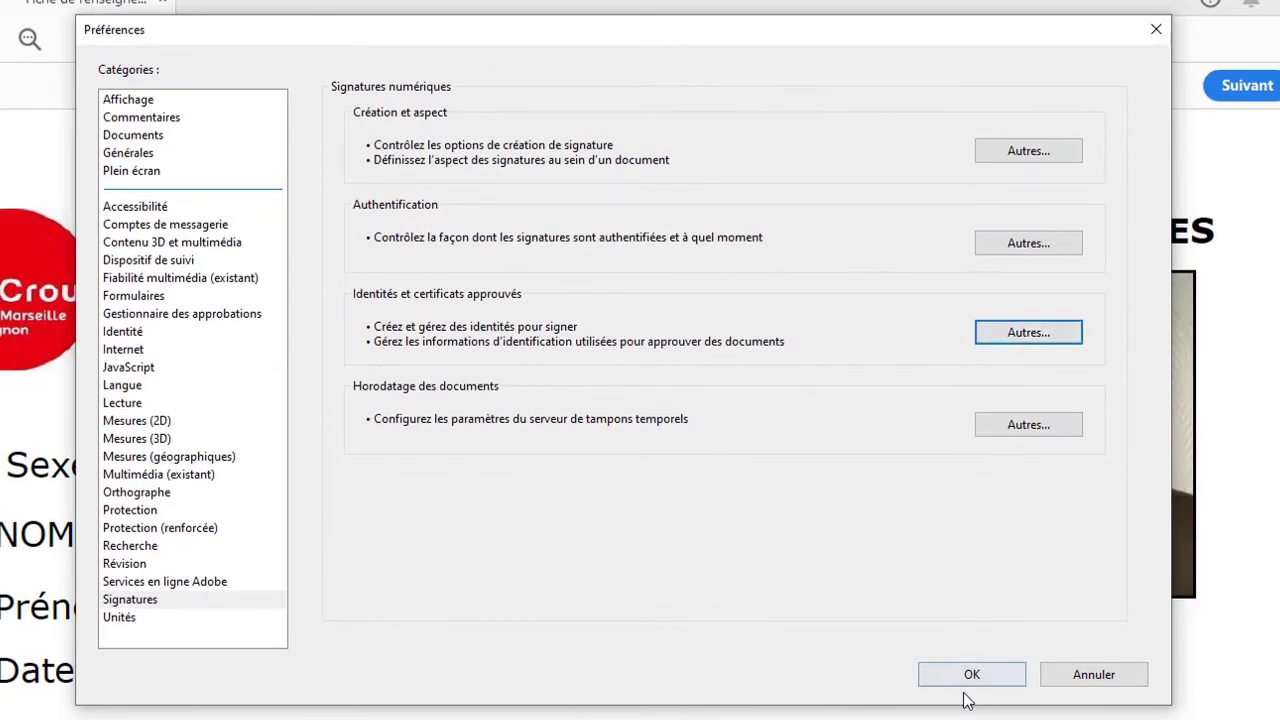
{"action": "left_click", "coordinate": [970, 675]}
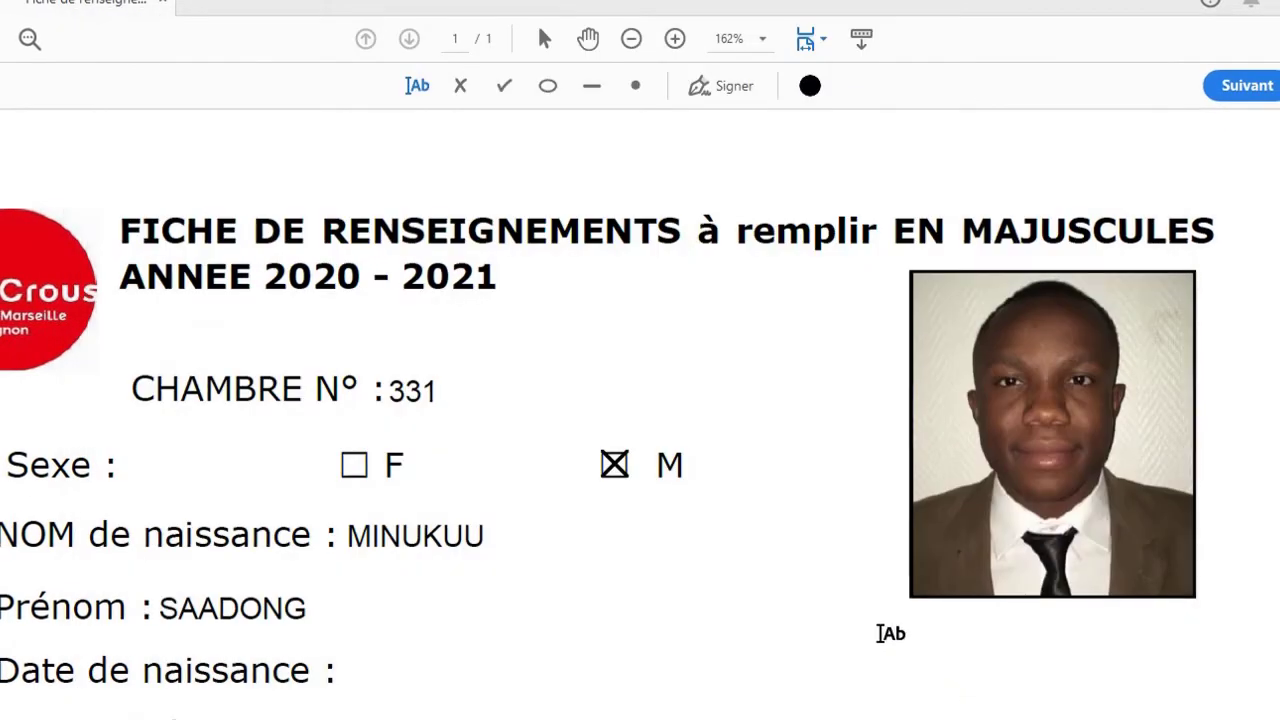
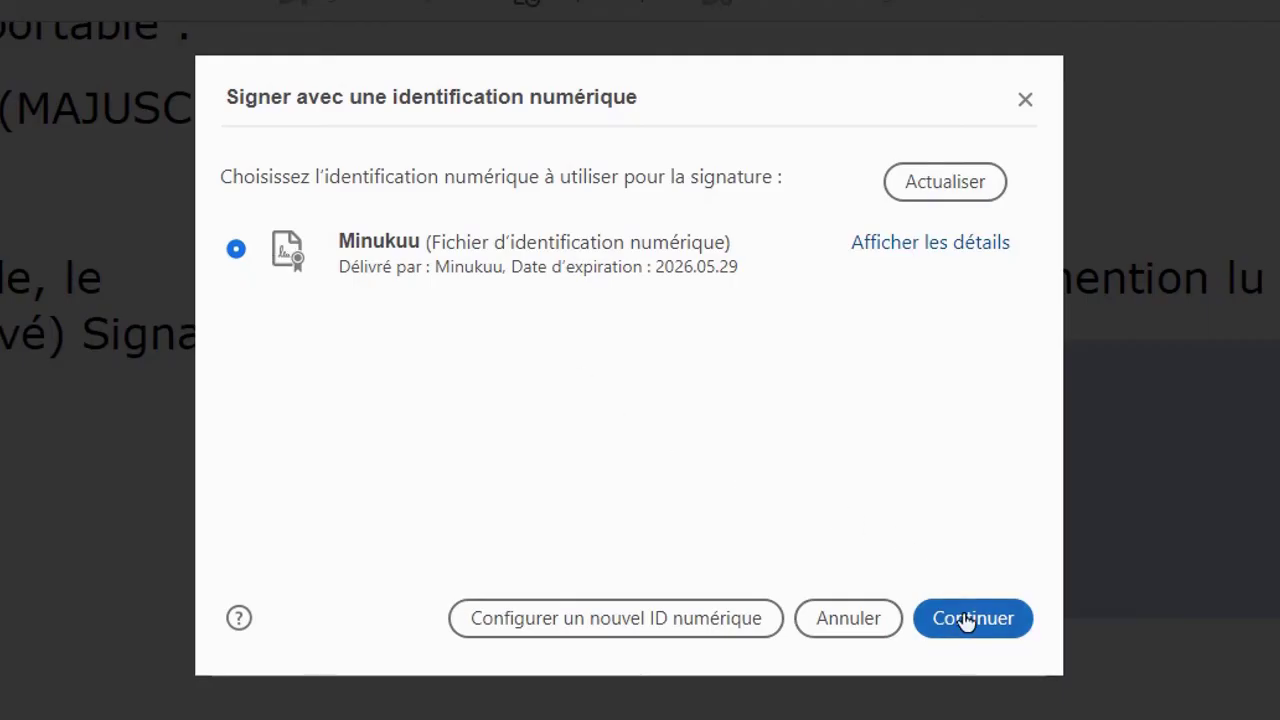
- Choose the Minukuu digital ID and continue to the signature preview
{"action": "left_click", "coordinate": [616, 263]}
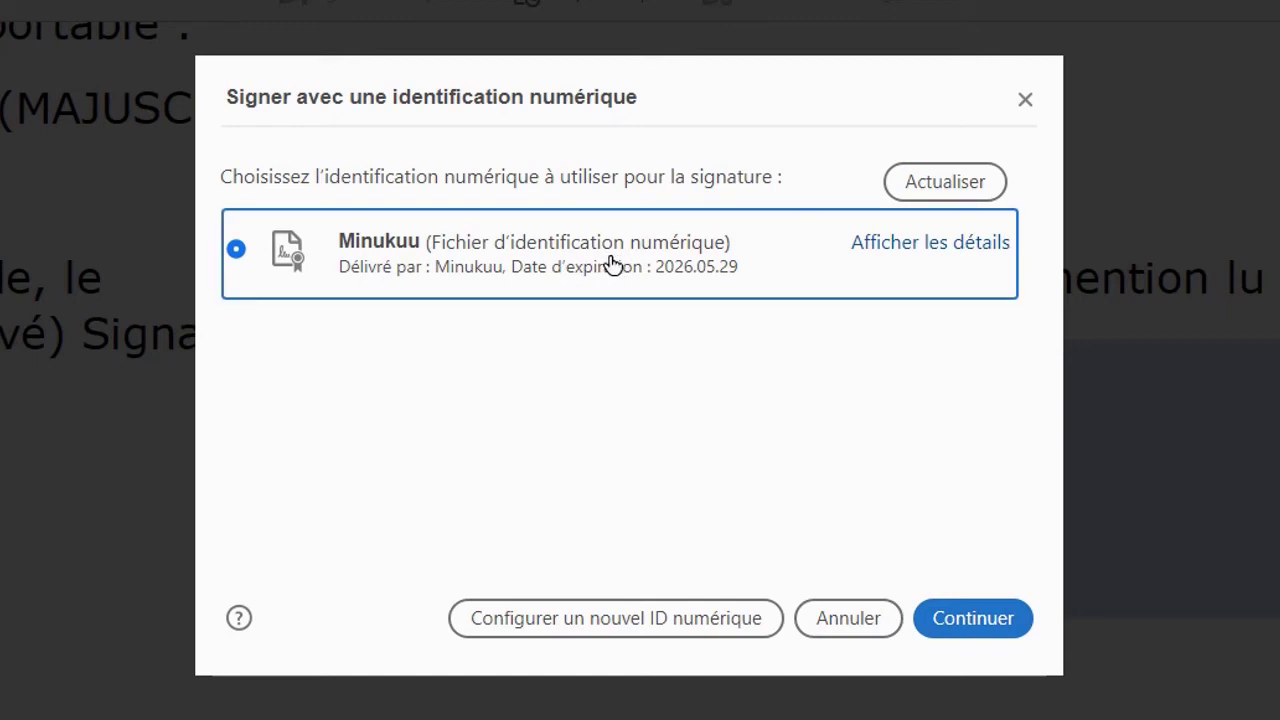
{"action": "left_click", "coordinate": [970, 620]}
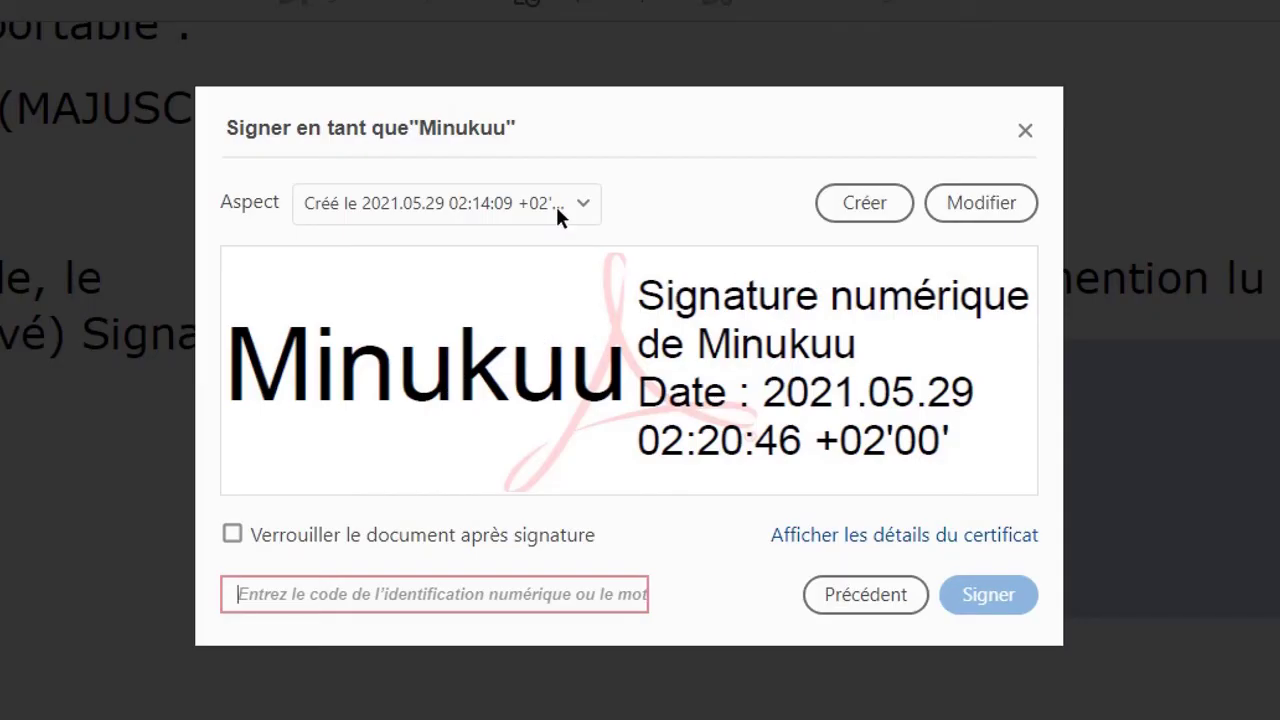
{"action": "left_click", "coordinate": [583, 205]}
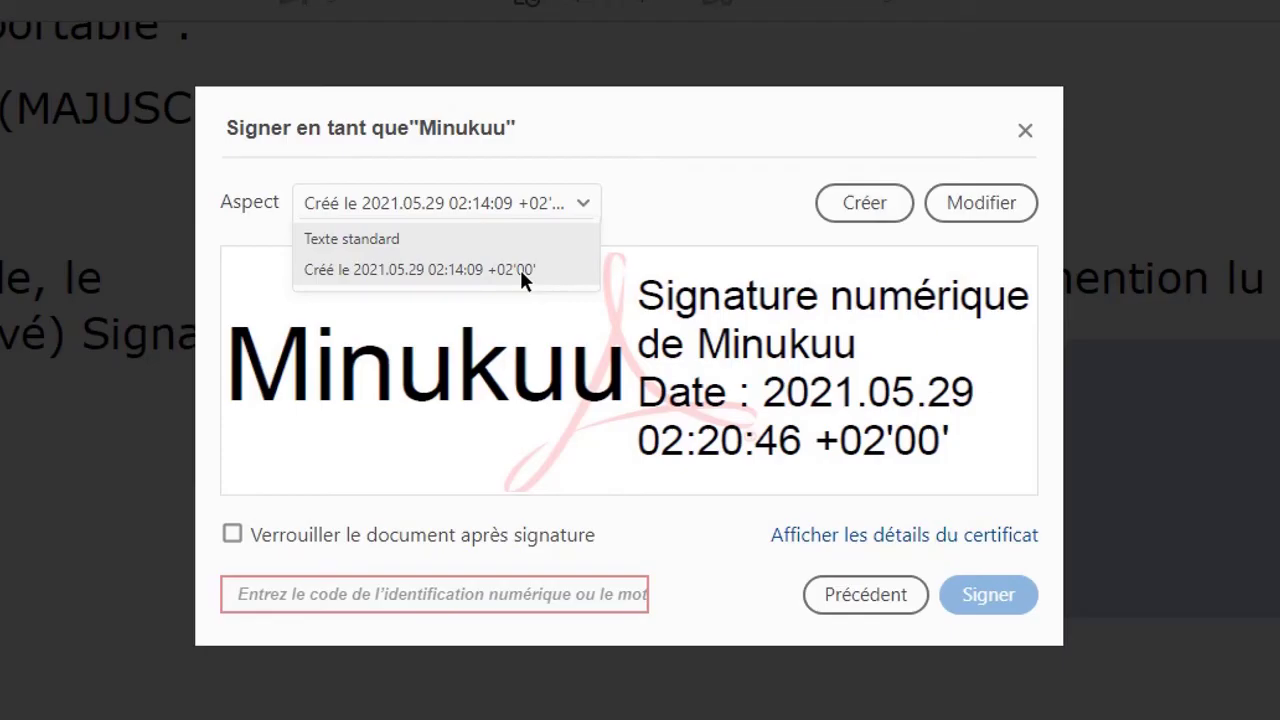
{"action": "left_click", "coordinate": [518, 240]}
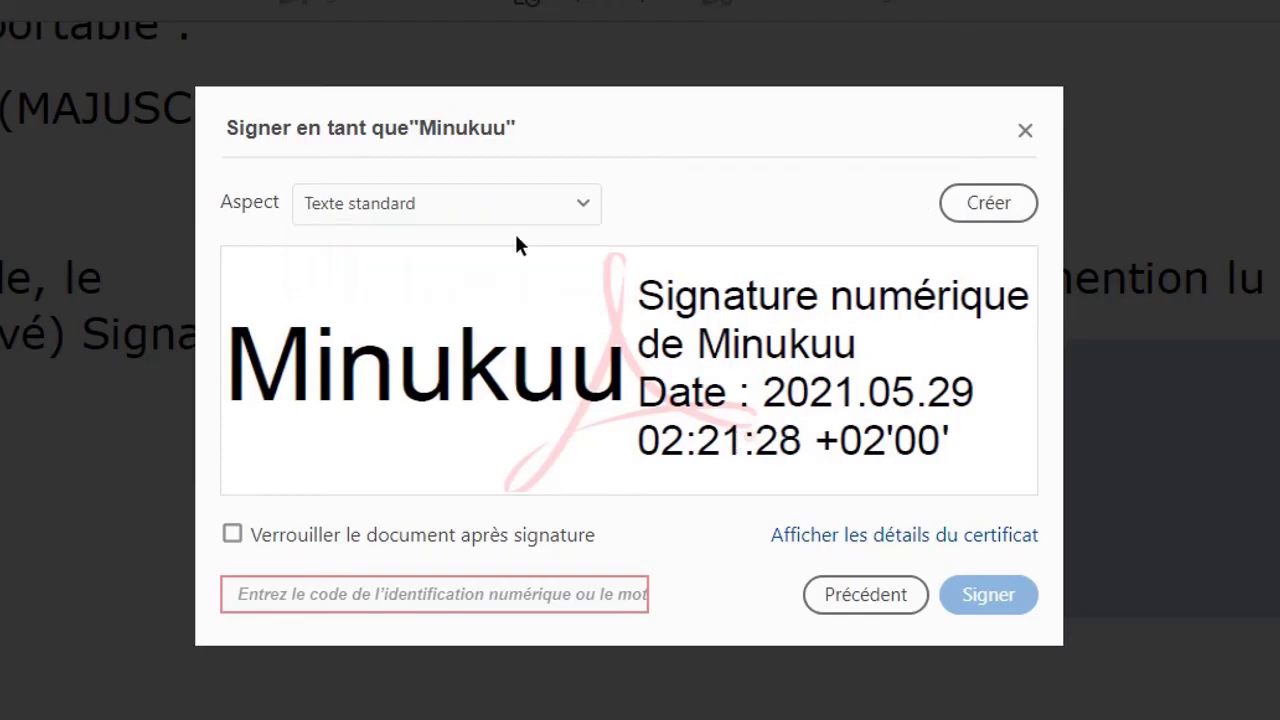
{"action": "left_click", "coordinate": [579, 203]}
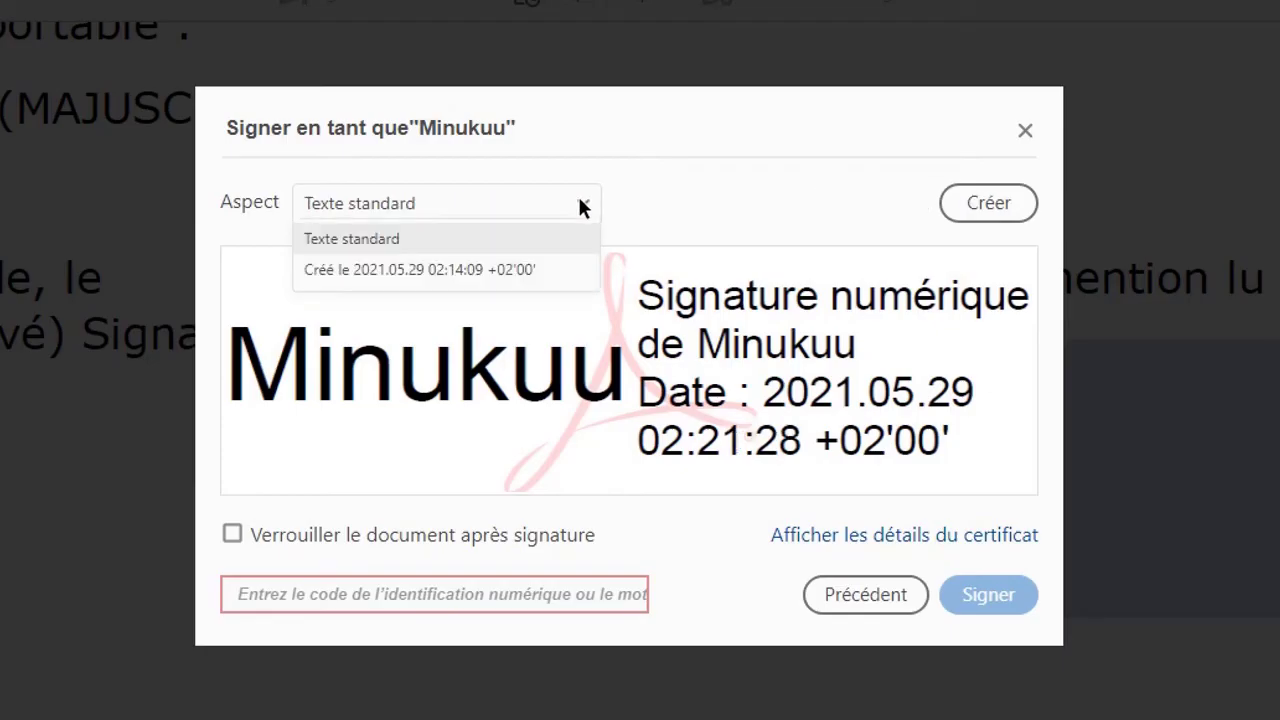
{"action": "left_click", "coordinate": [524, 269]}
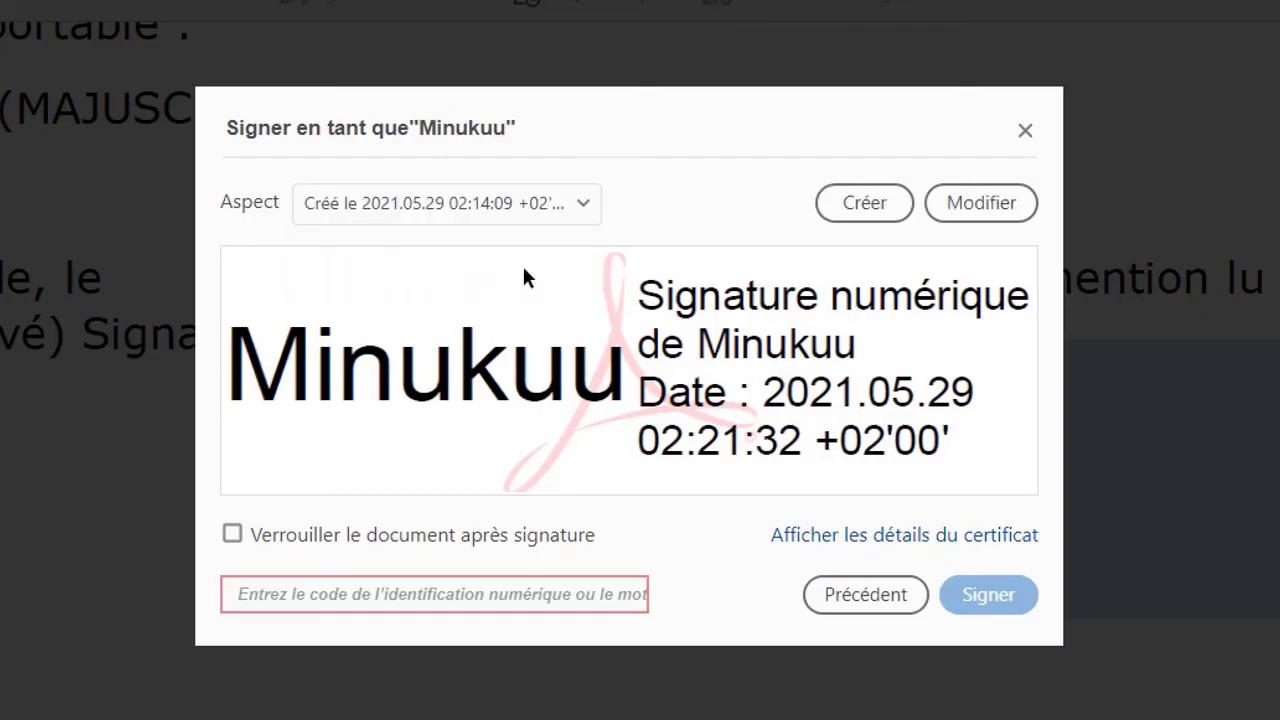
{"action": "left_click", "coordinate": [578, 203]}
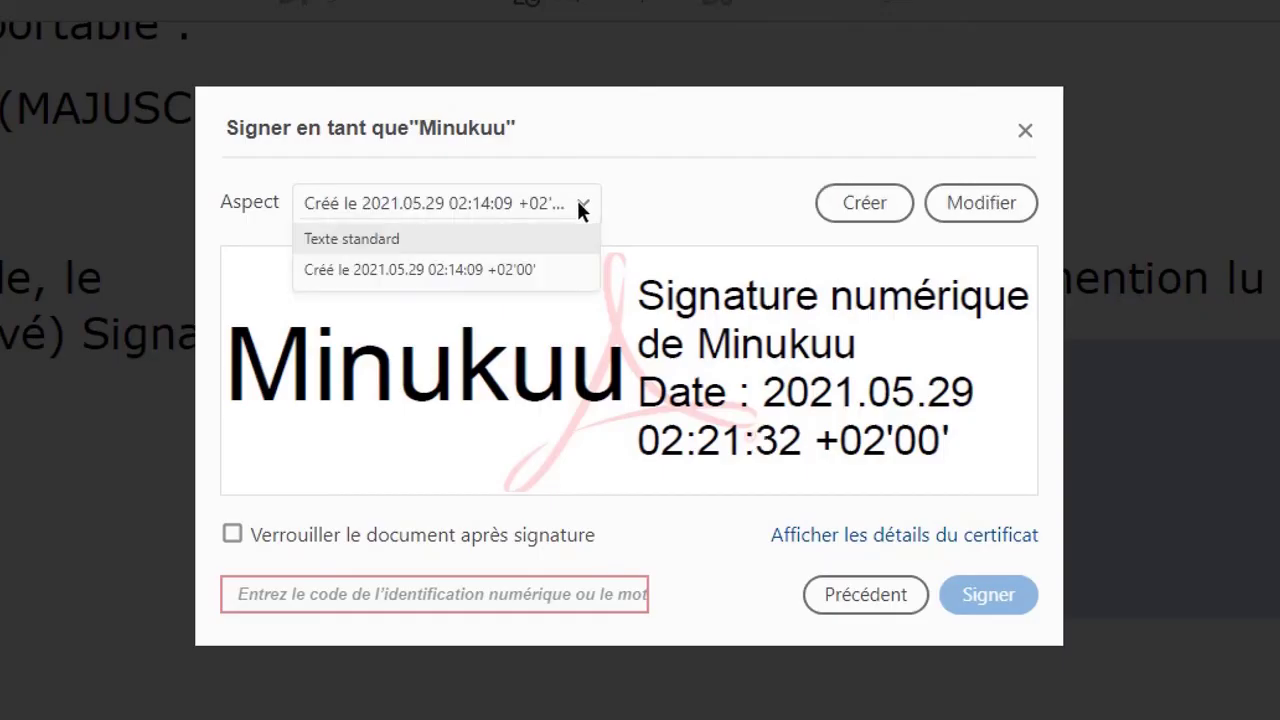
{"action": "left_click", "coordinate": [527, 240]}
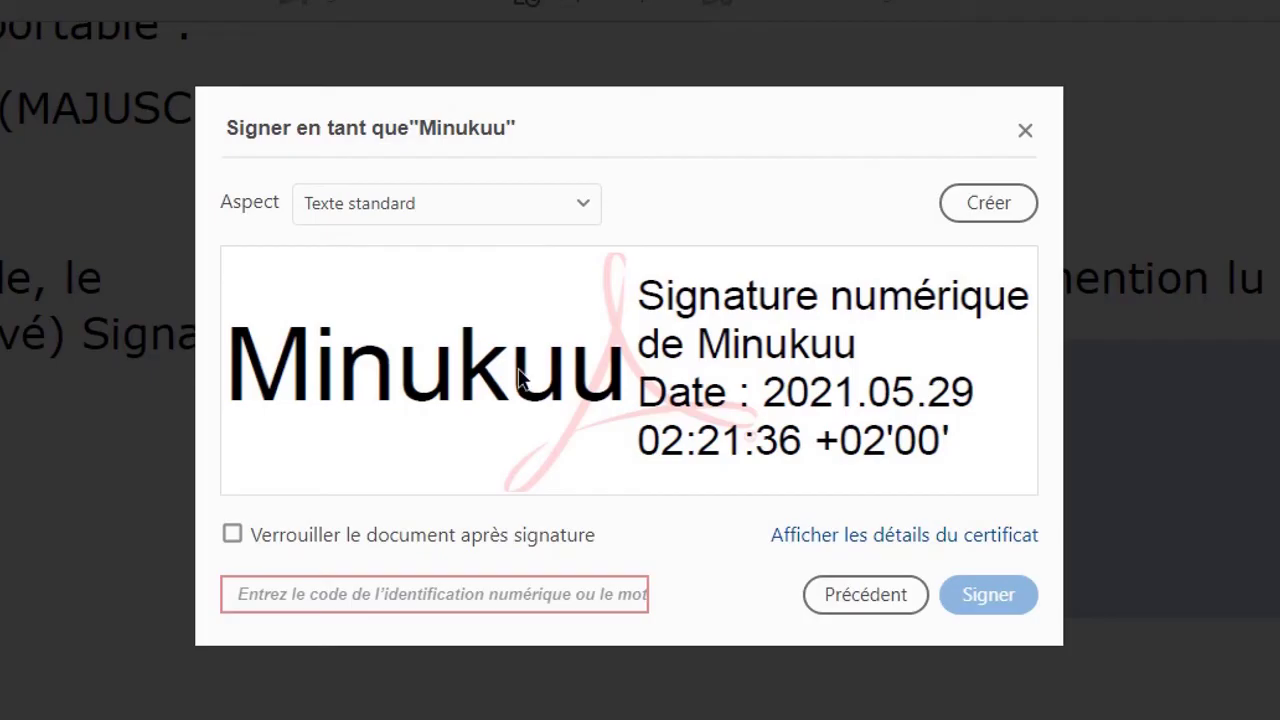
{"action": "left_click", "coordinate": [584, 204]}
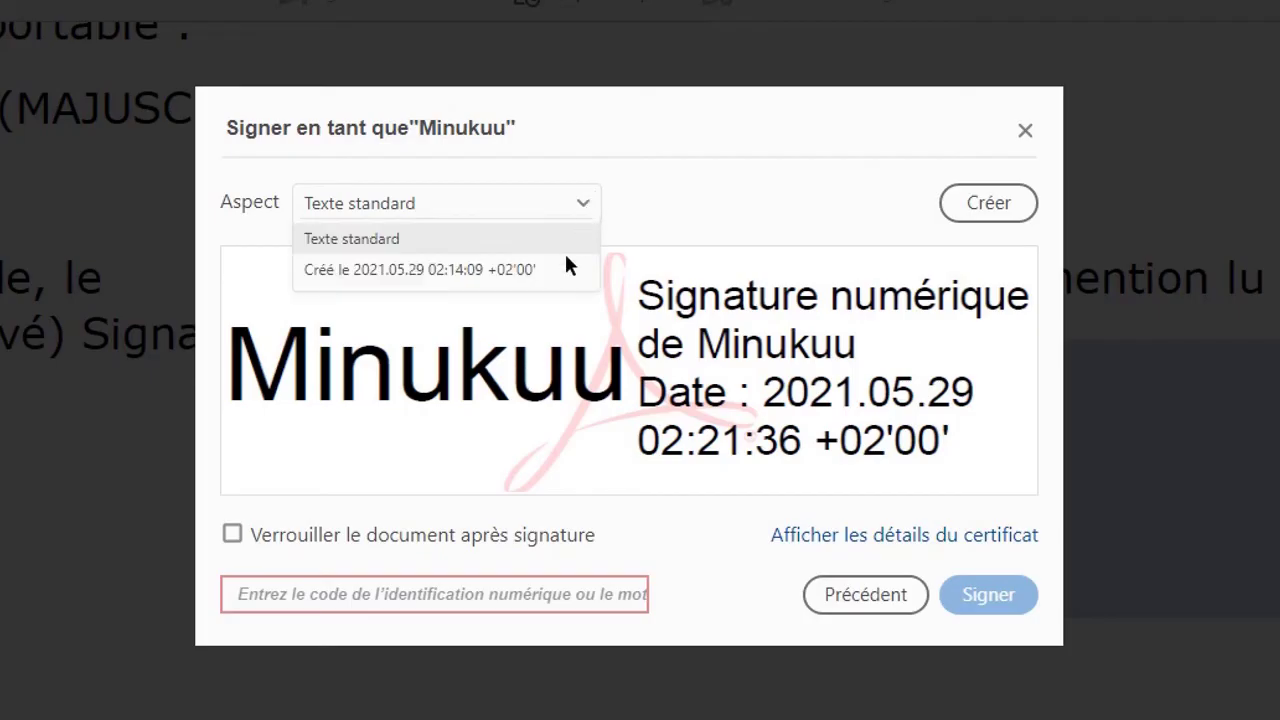
{"action": "left_click", "coordinate": [547, 273]}
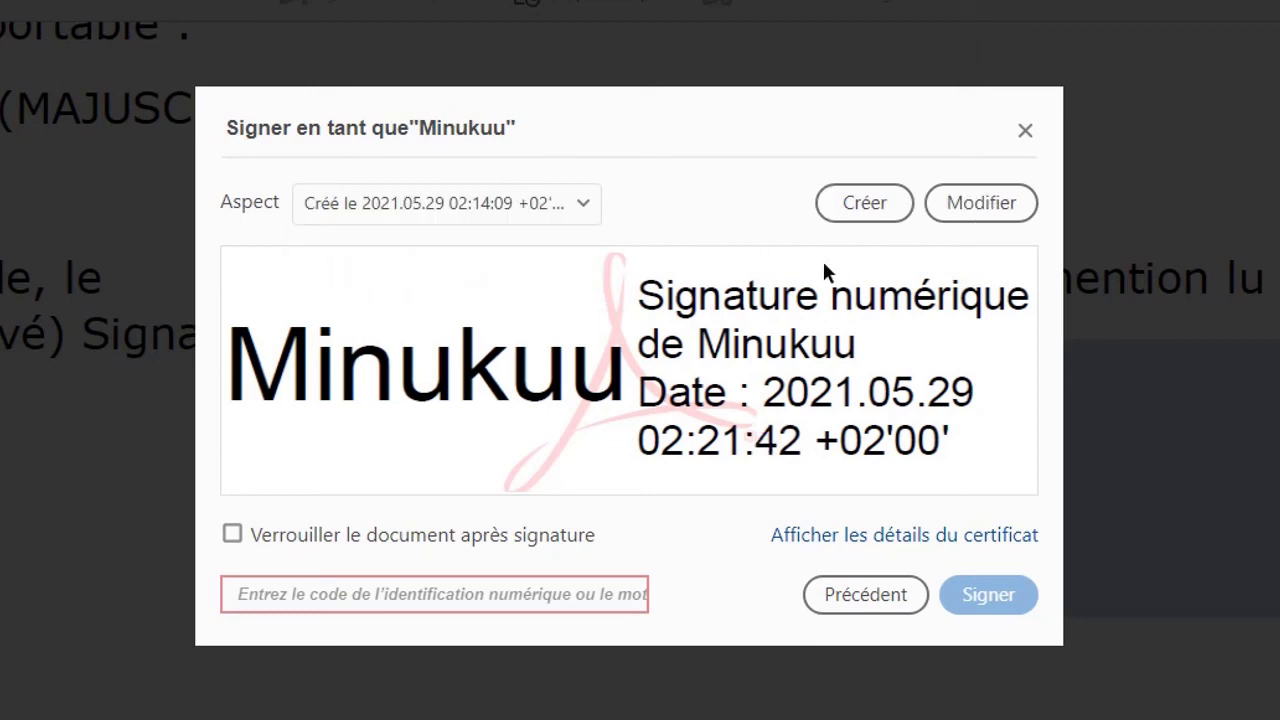
- In the appearance editor, try right-to-left and left-to-right text, then restore automatic direction
{"action": "left_click", "coordinate": [981, 202]}
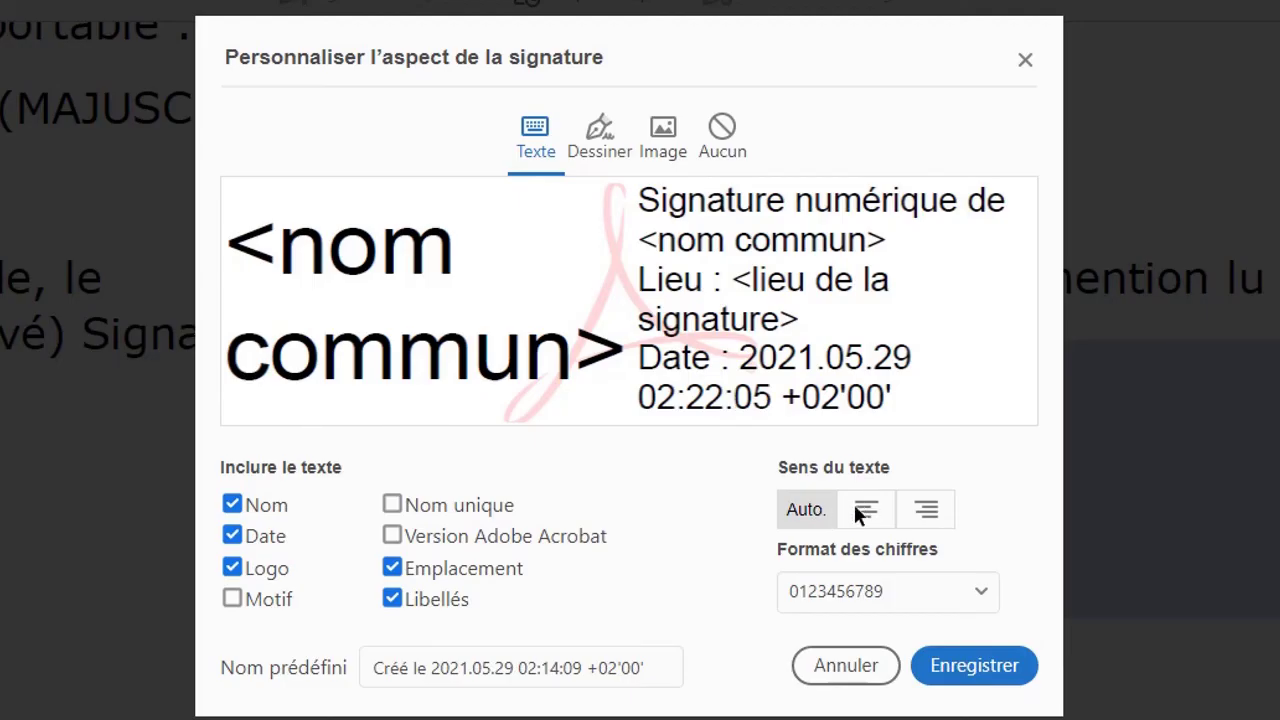
{"action": "left_click", "coordinate": [920, 515]}
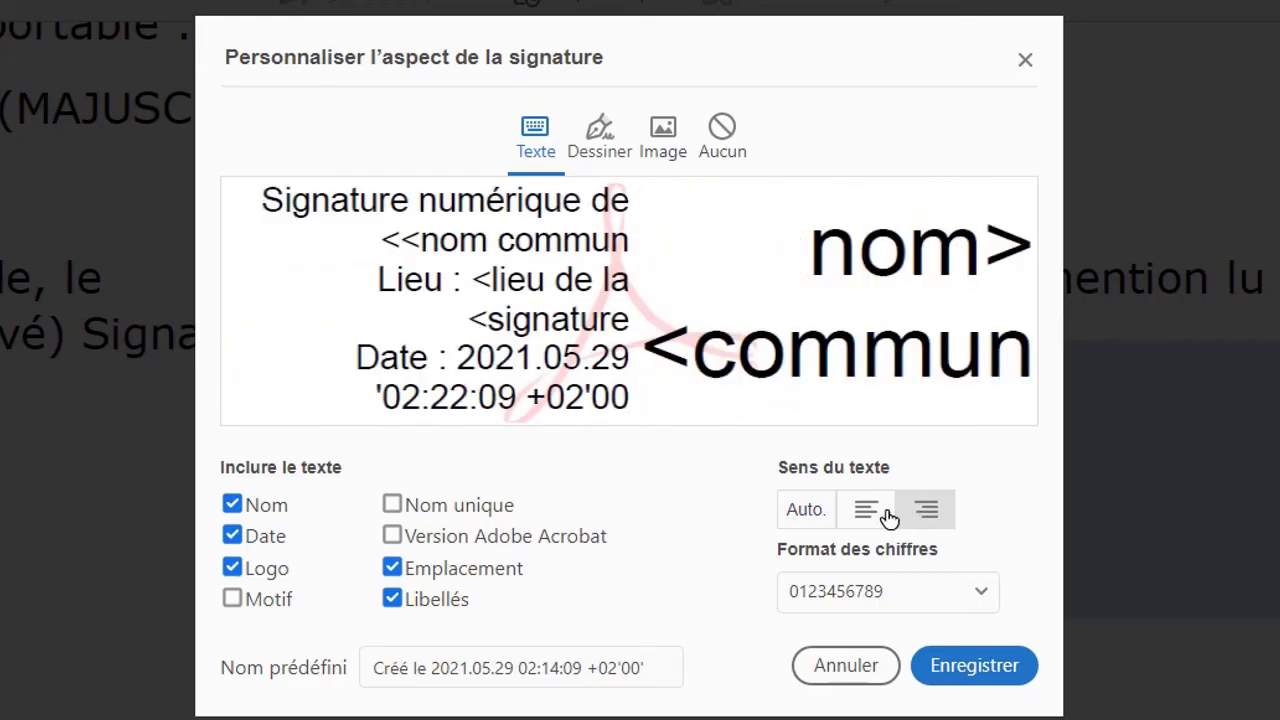
{"action": "left_click", "coordinate": [868, 514]}
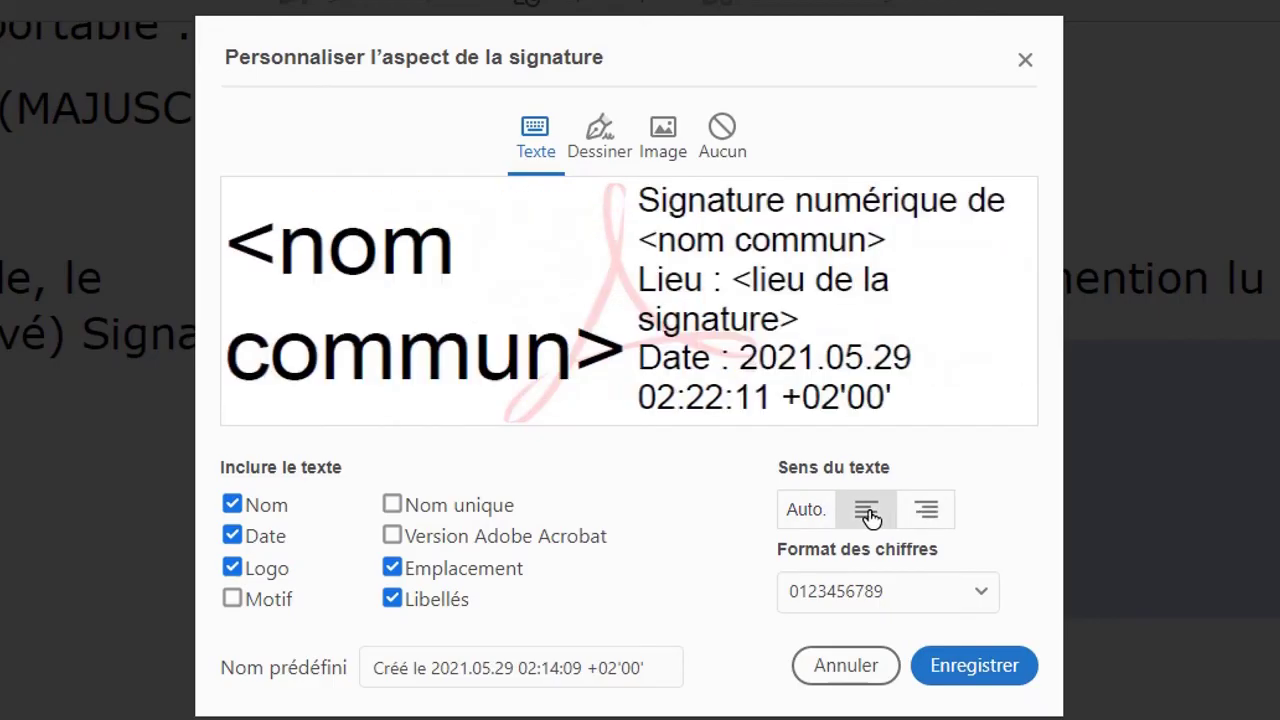
{"action": "left_click", "coordinate": [811, 509]}
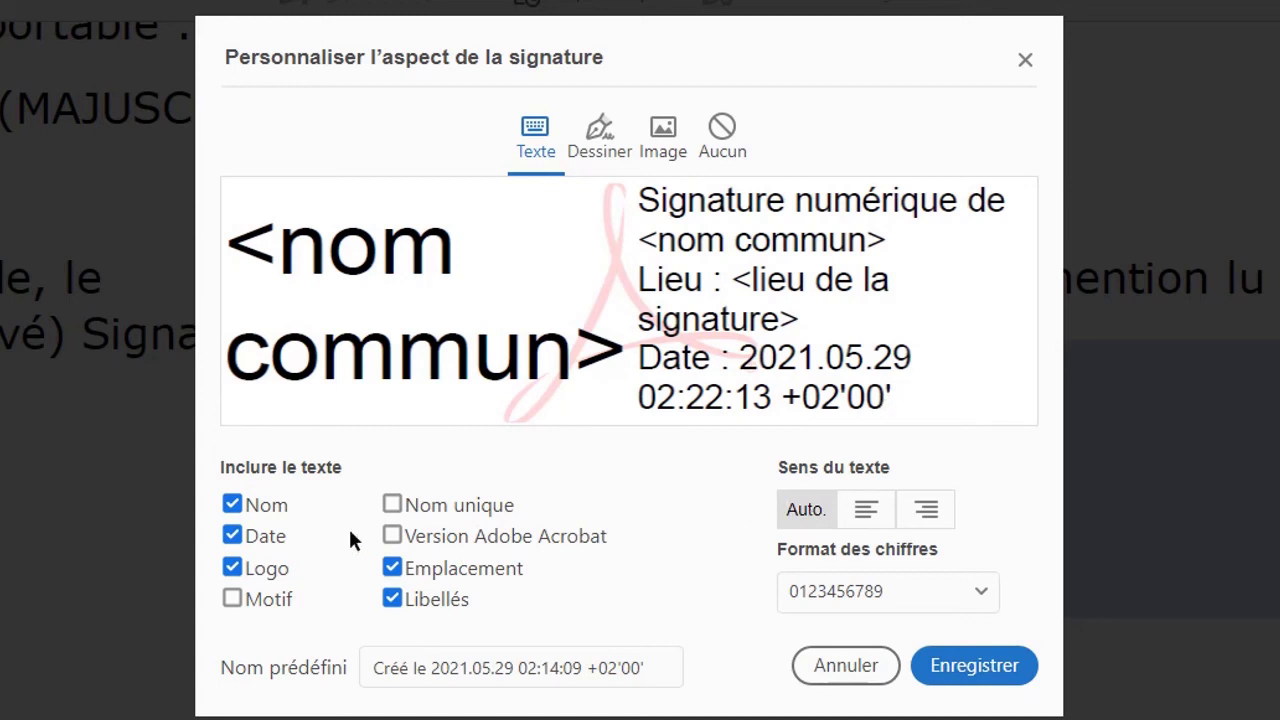
- Keep the labels, and leave the distinguished name and location lines out of the signature
{"action": "left_click", "coordinate": [391, 598]}
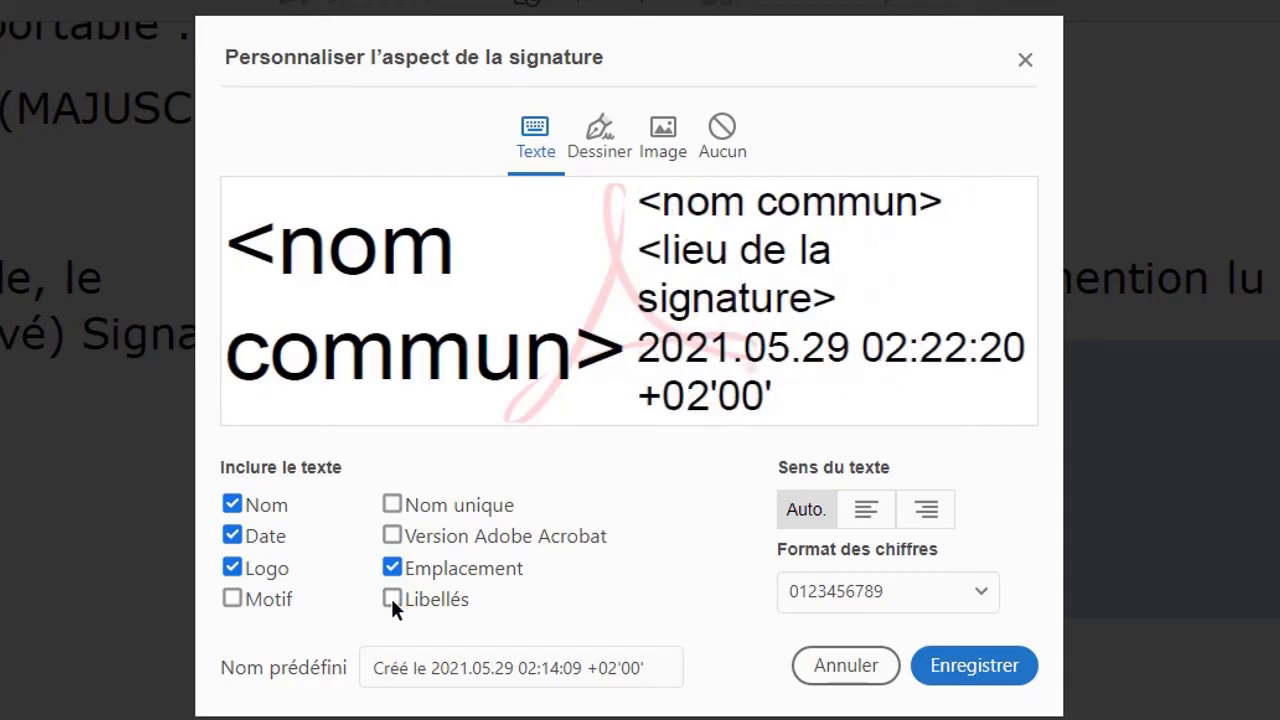
{"action": "left_click", "coordinate": [391, 599]}
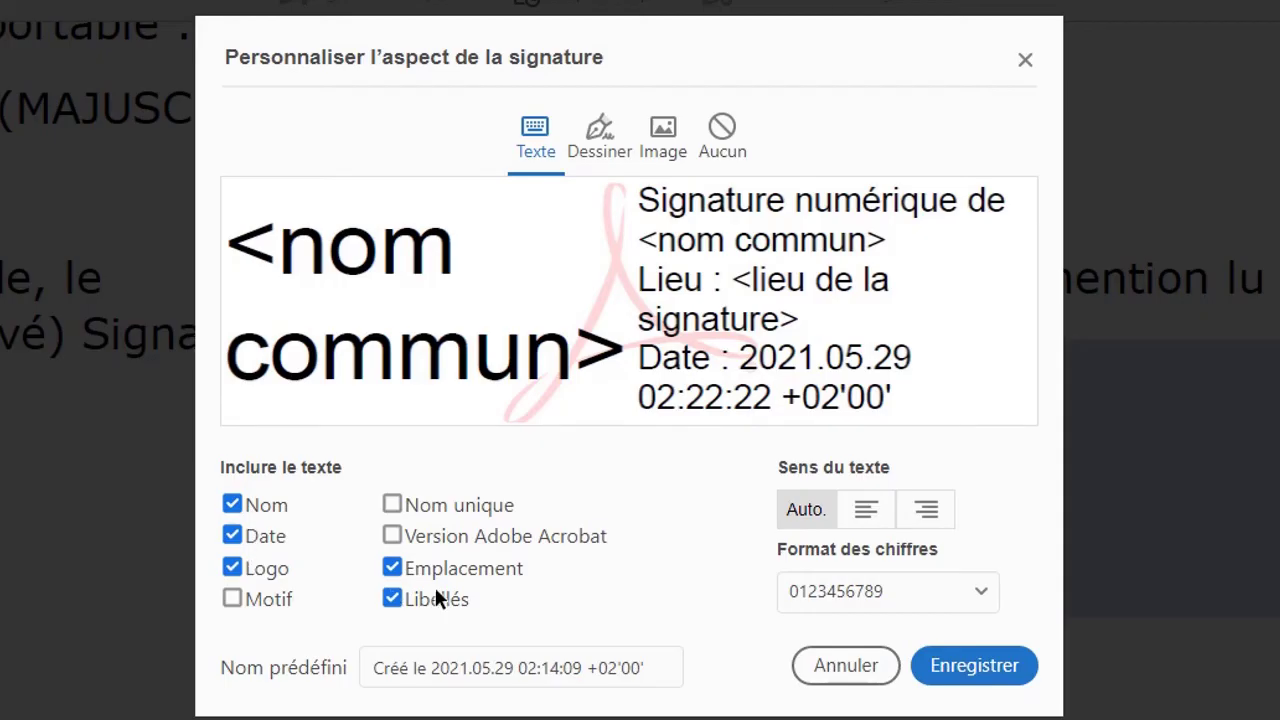
{"action": "left_click", "coordinate": [392, 506]}
{"action": "left_click", "coordinate": [392, 506]}
{"action": "left_click", "coordinate": [394, 568]}
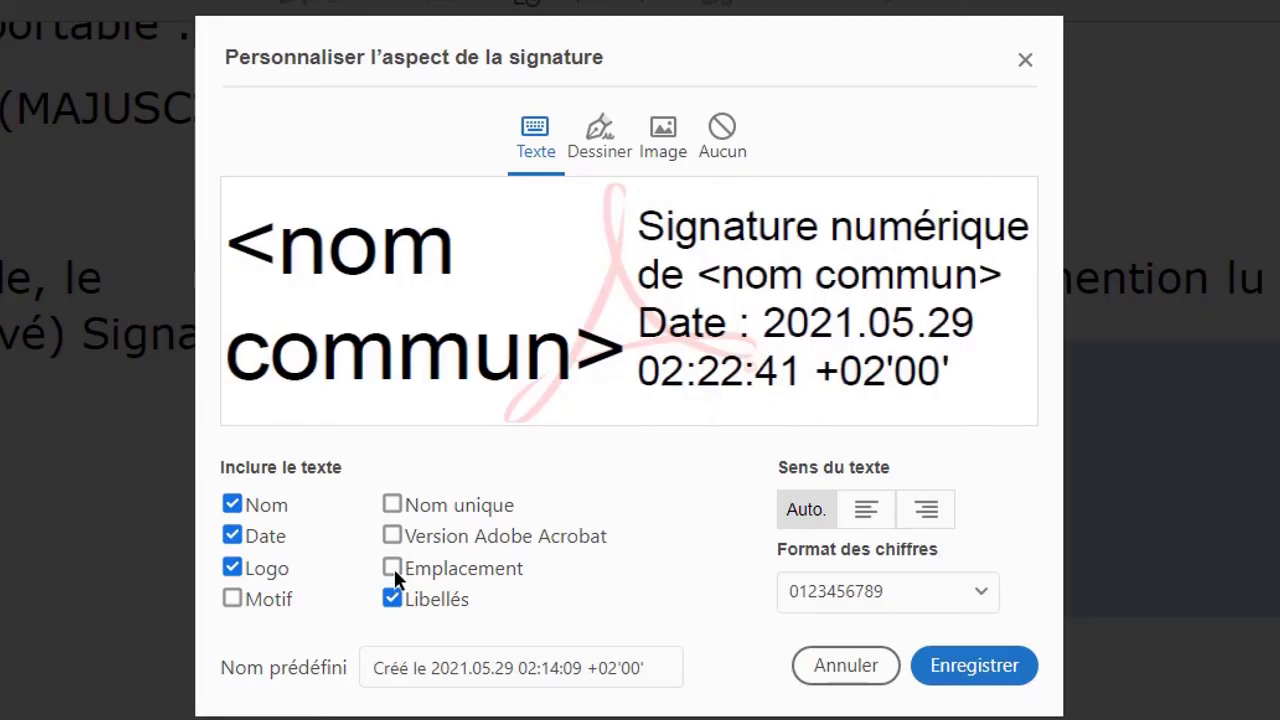
{"action": "left_click", "coordinate": [394, 568]}
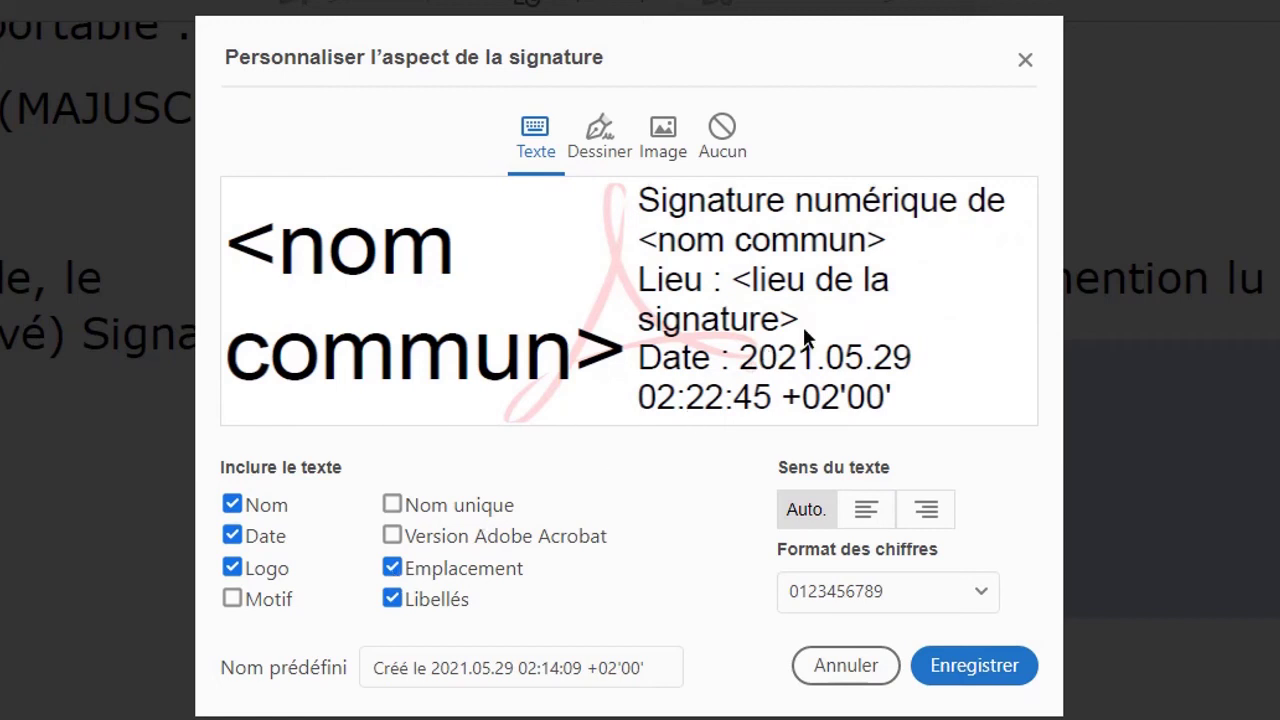
{"action": "left_click", "coordinate": [394, 568]}
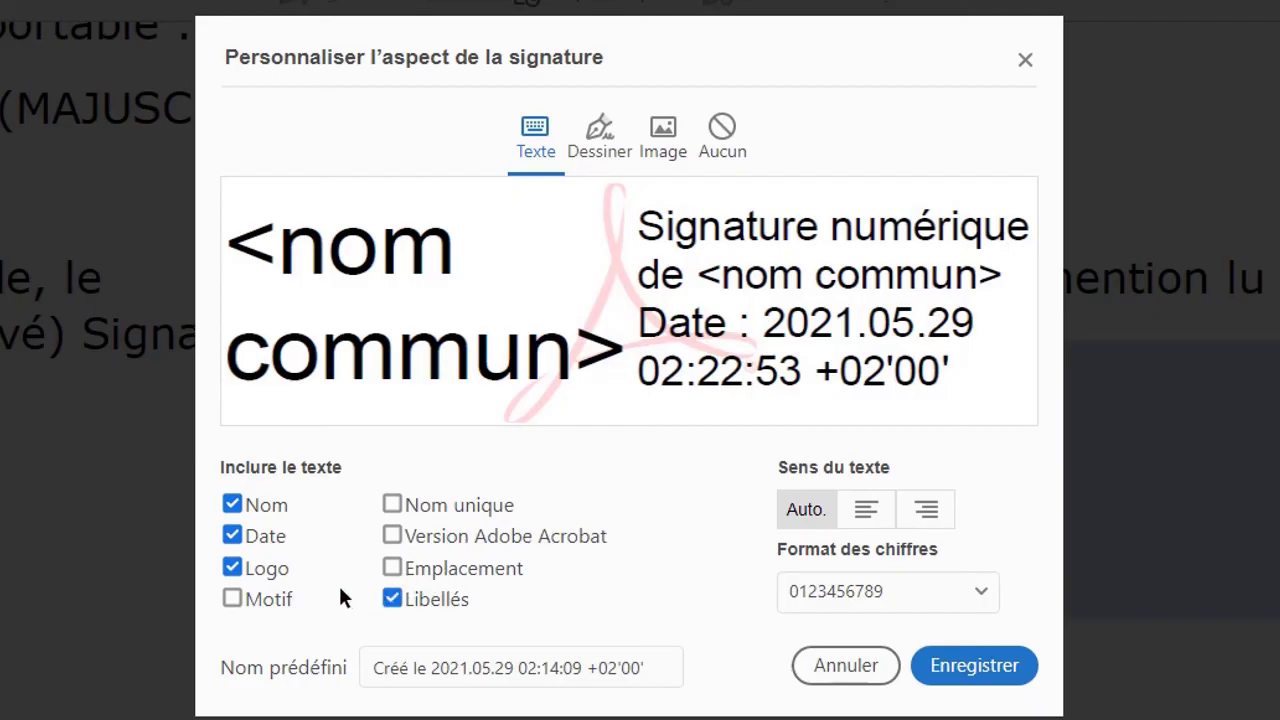
- Keep the Acrobat logo in the appearance and save the custom signature appearance
{"action": "left_click", "coordinate": [233, 567]}
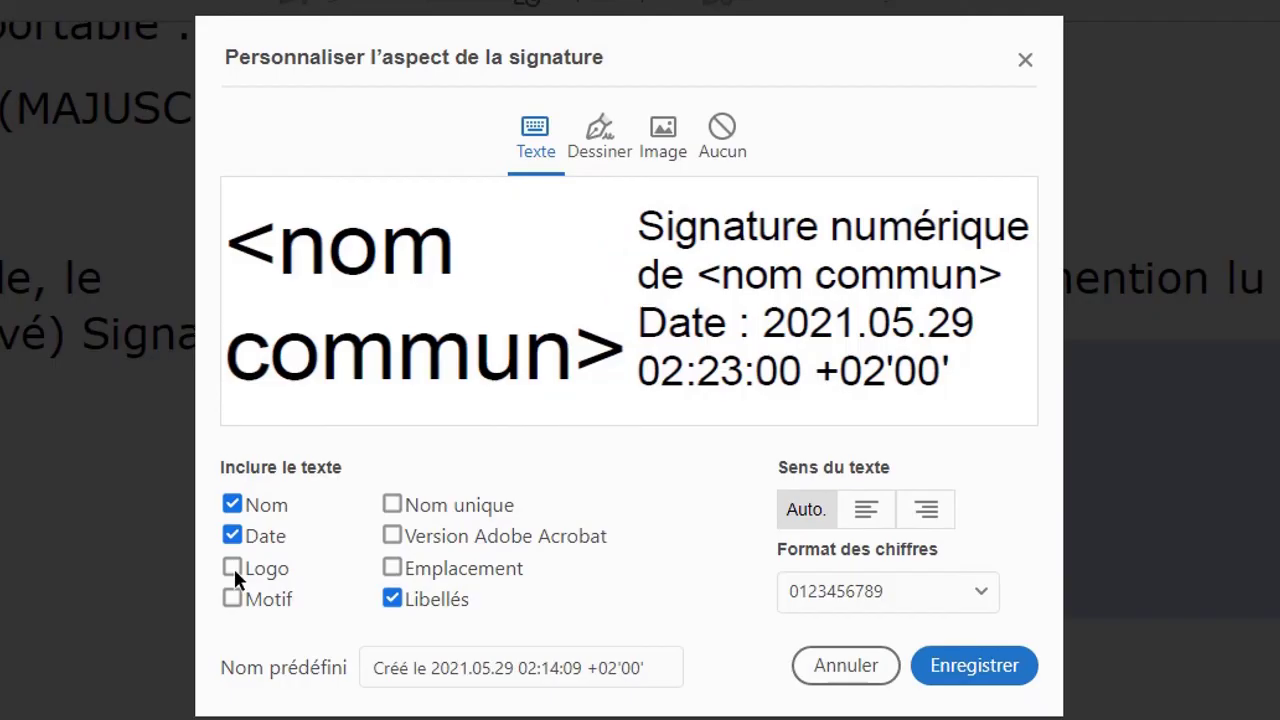
{"action": "left_click", "coordinate": [233, 567]}
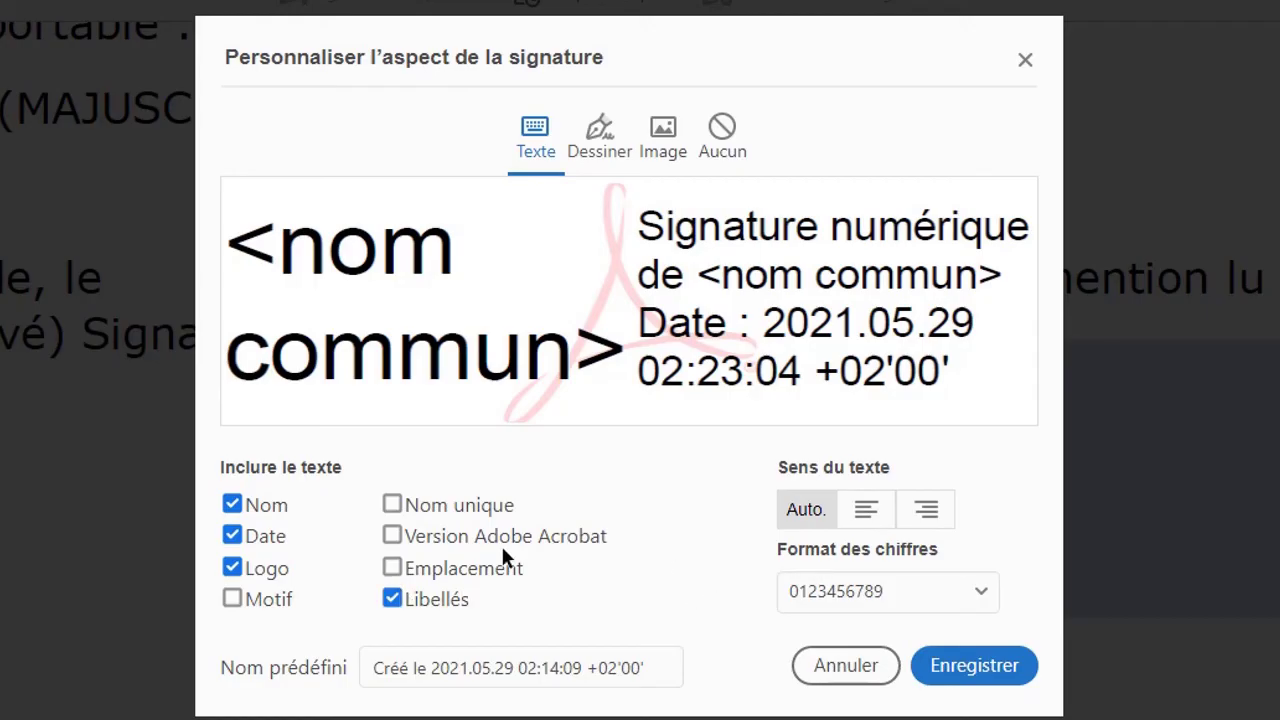
{"action": "left_click", "coordinate": [953, 668]}
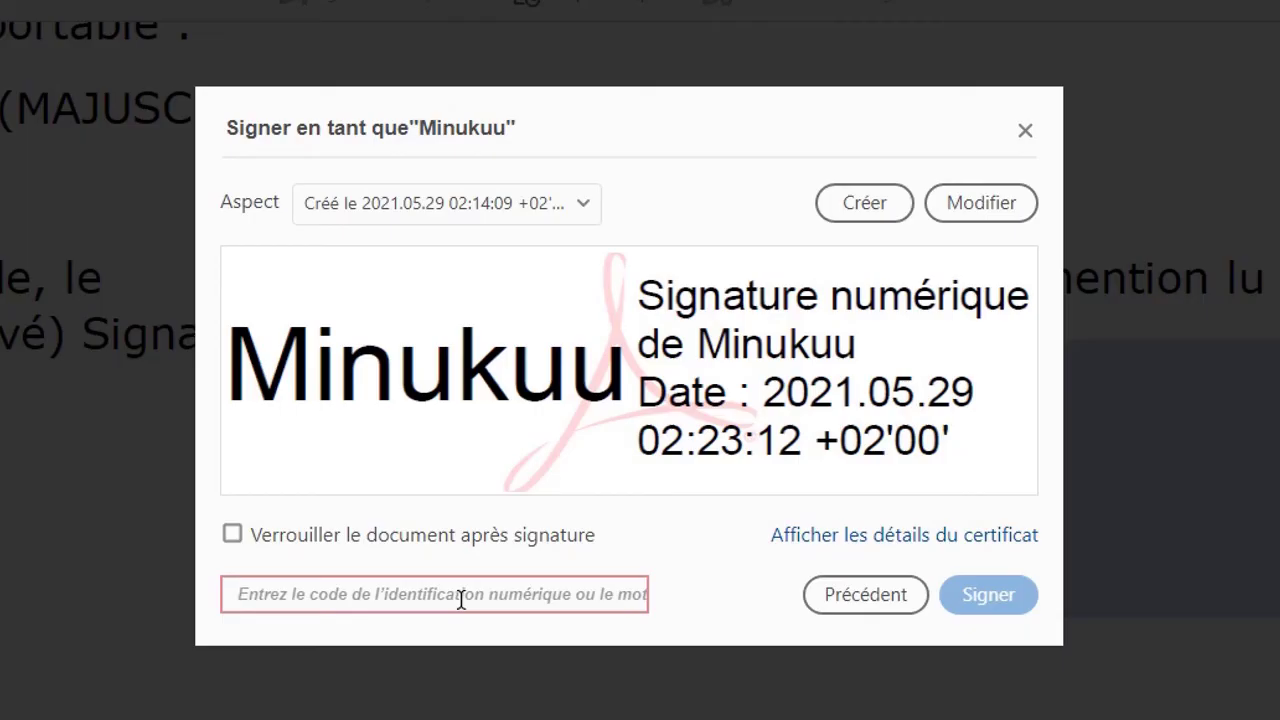
- Enter the digital ID password, correcting two mistyped characters first
{"action": "type", "text": "•"}
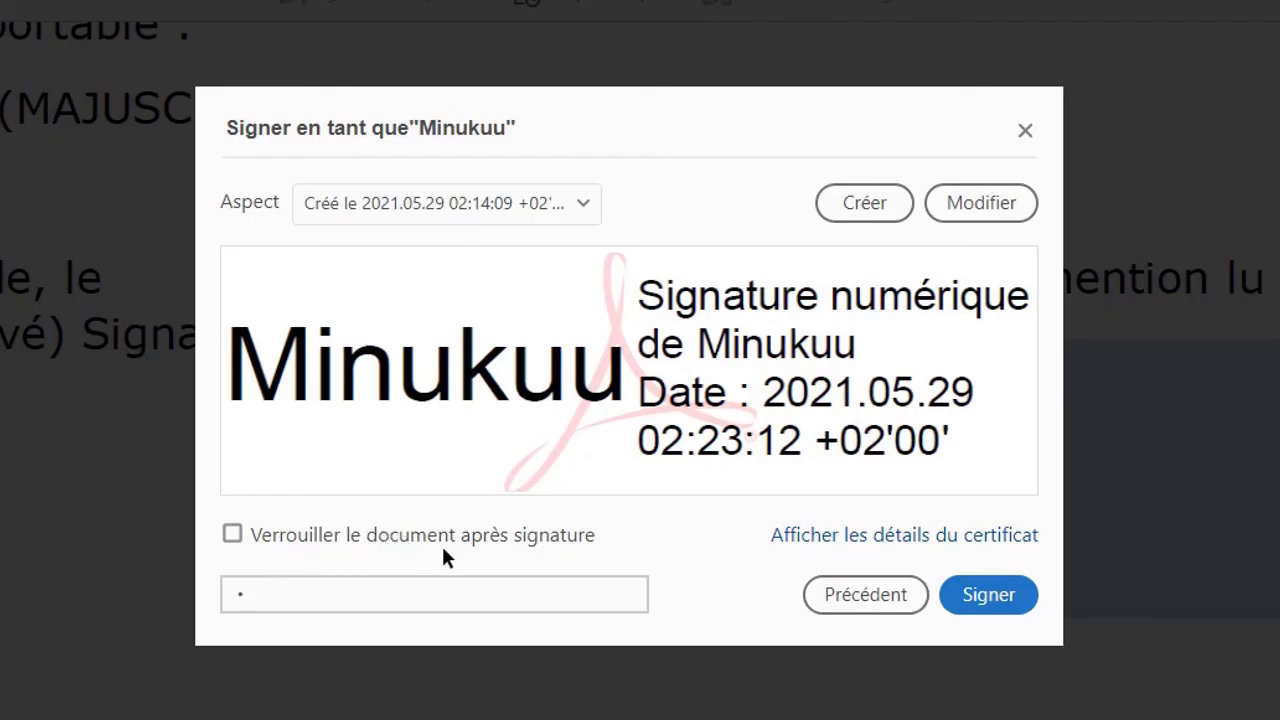
{"action": "key", "text": "BackSpace"}
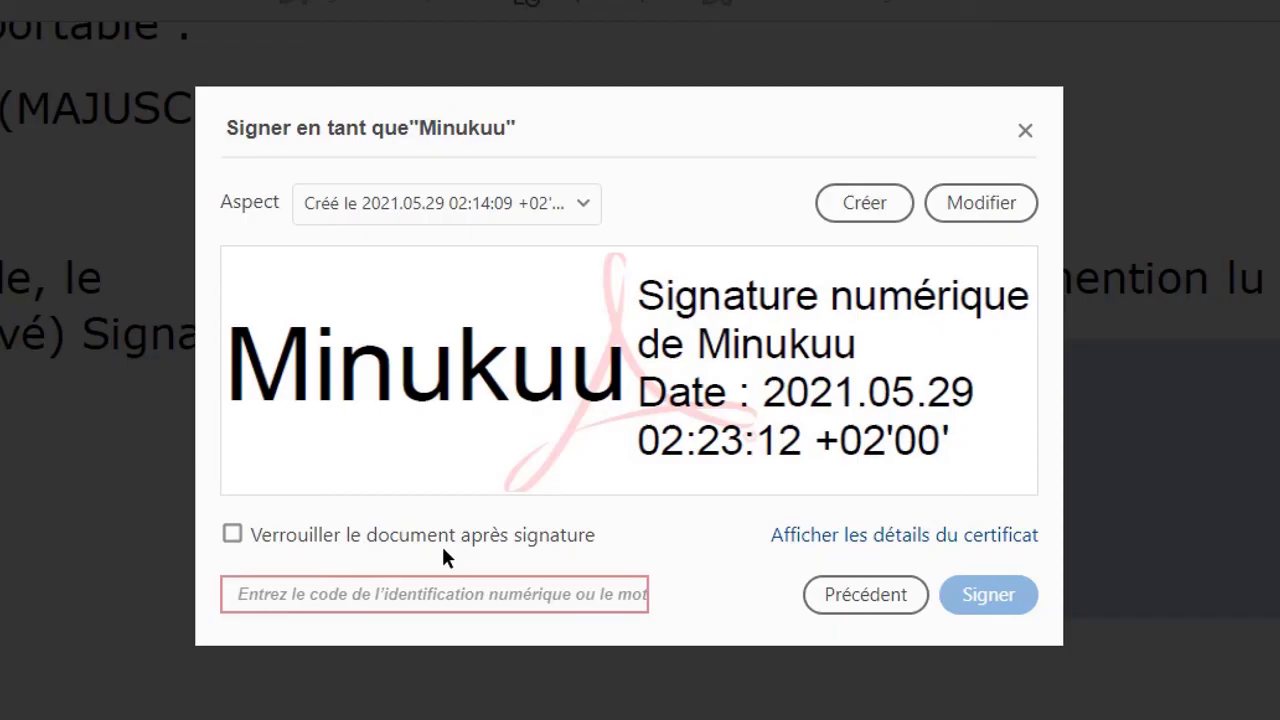
{"action": "type", "text": "*"}
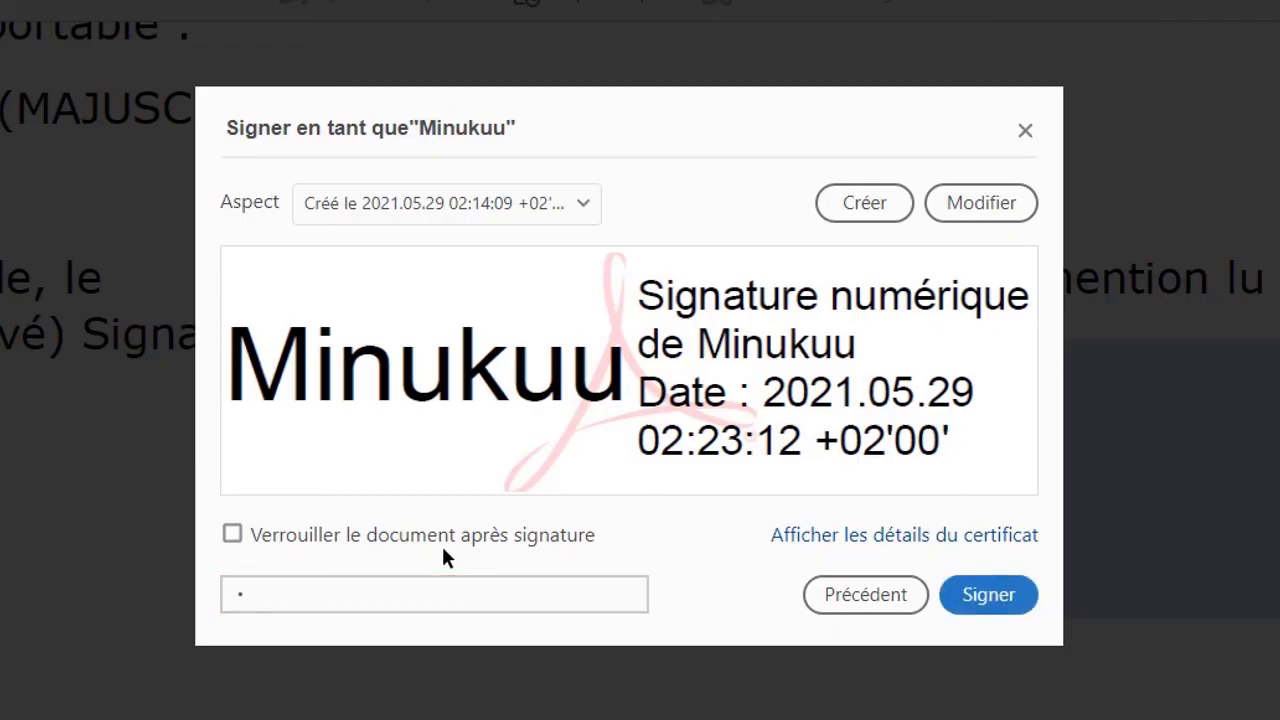
{"action": "key", "text": "BackSpace"}
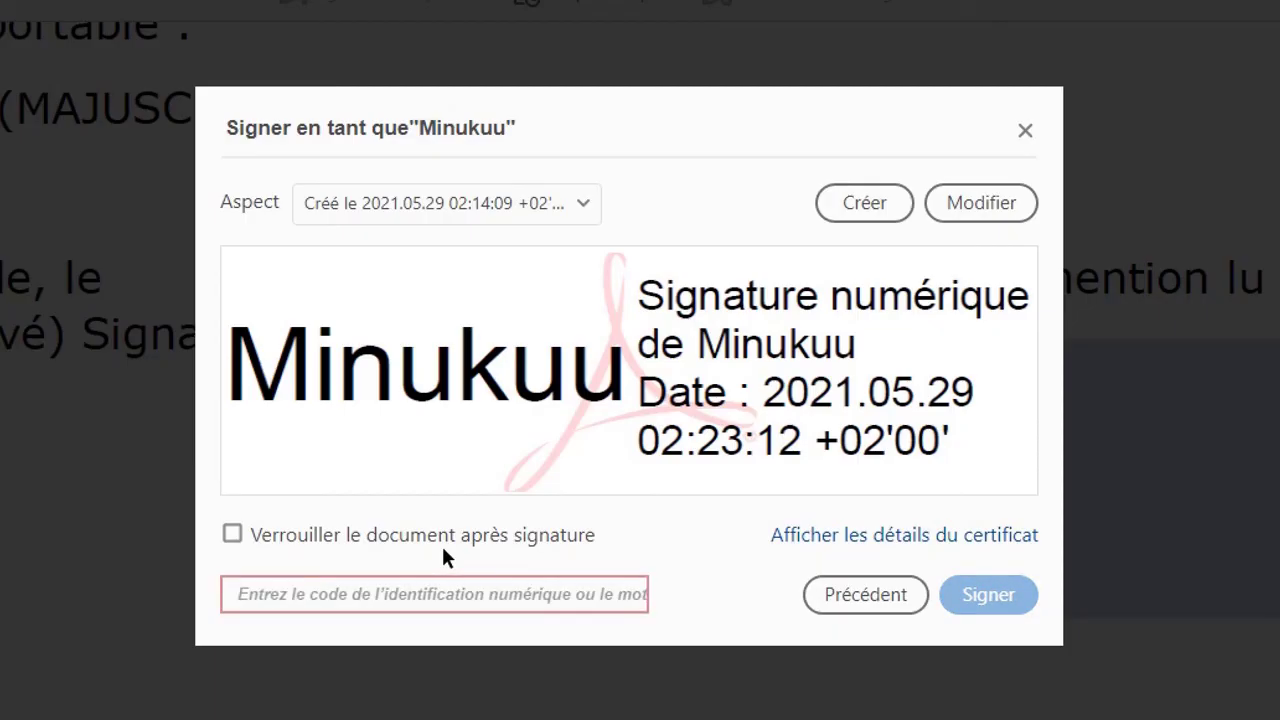
{"action": "type", "text": "•"}
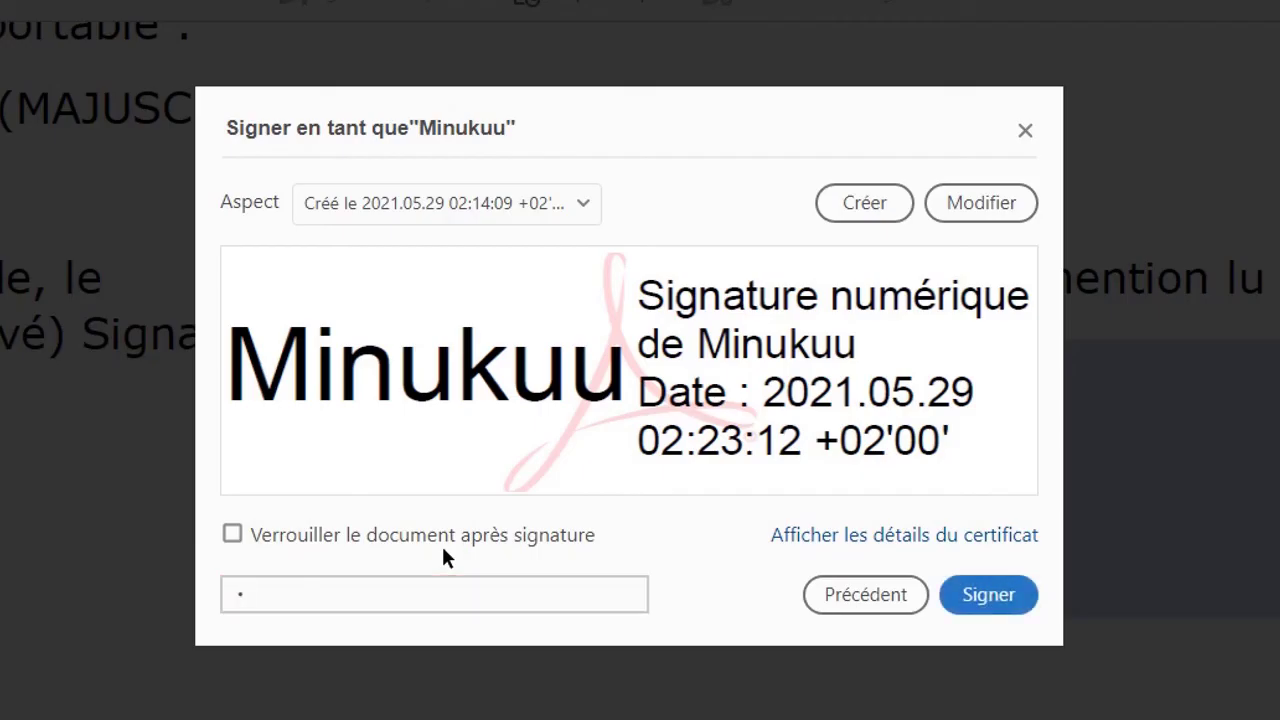
{"action": "type", "text": "•••••••••••••••"}
- Sign the form and target the Desktop with file name 'Fiche de renseignement Signee'
{"action": "left_click", "coordinate": [988, 595]}
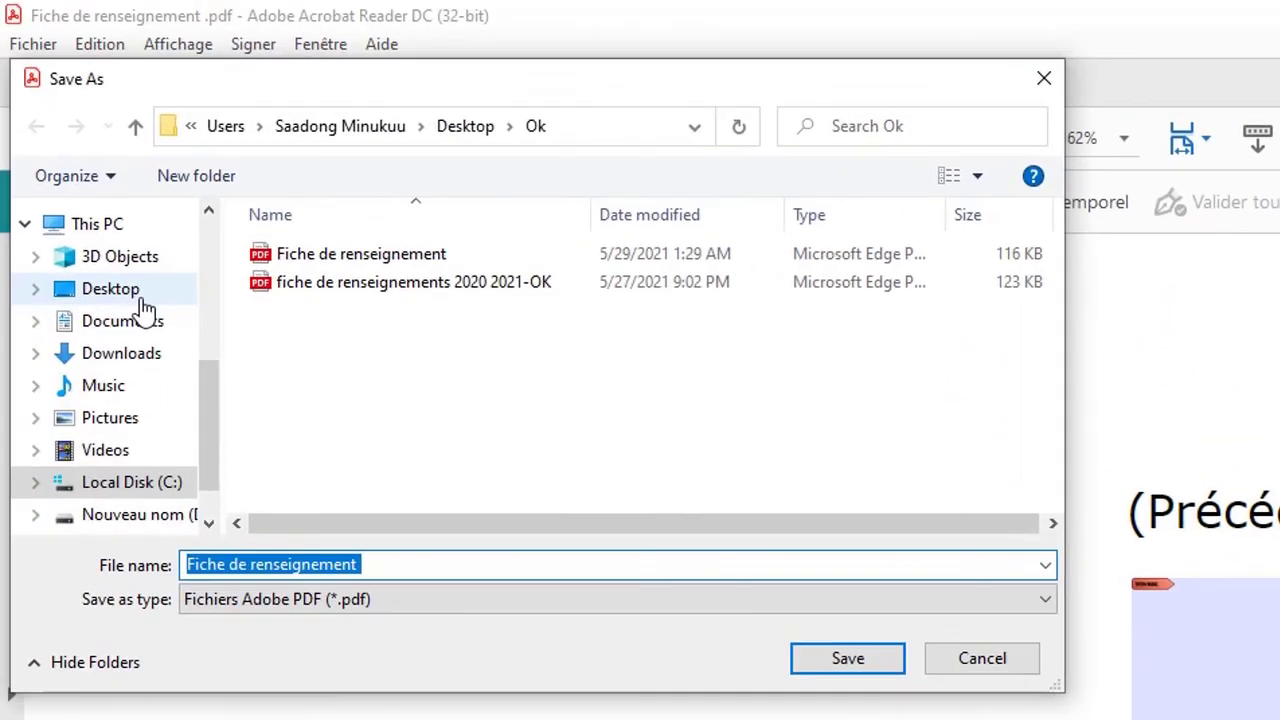
{"action": "left_click", "coordinate": [138, 298]}
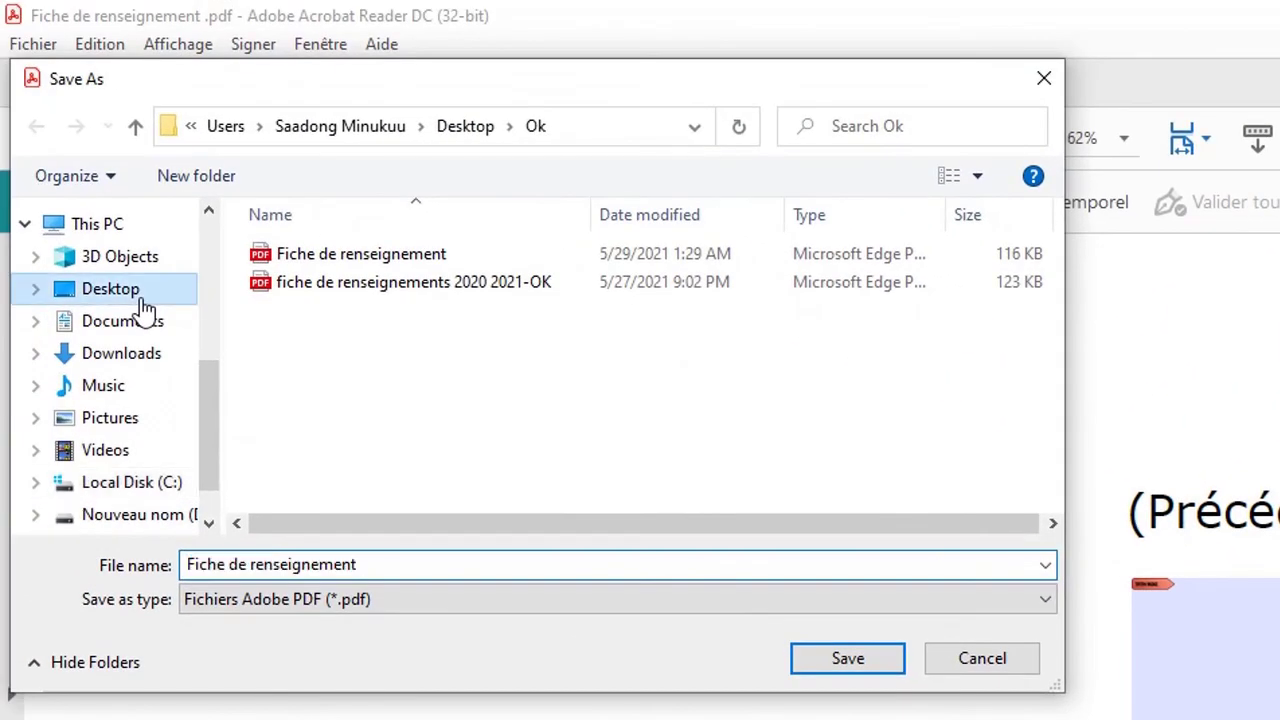
{"action": "left_click", "coordinate": [381, 567]}
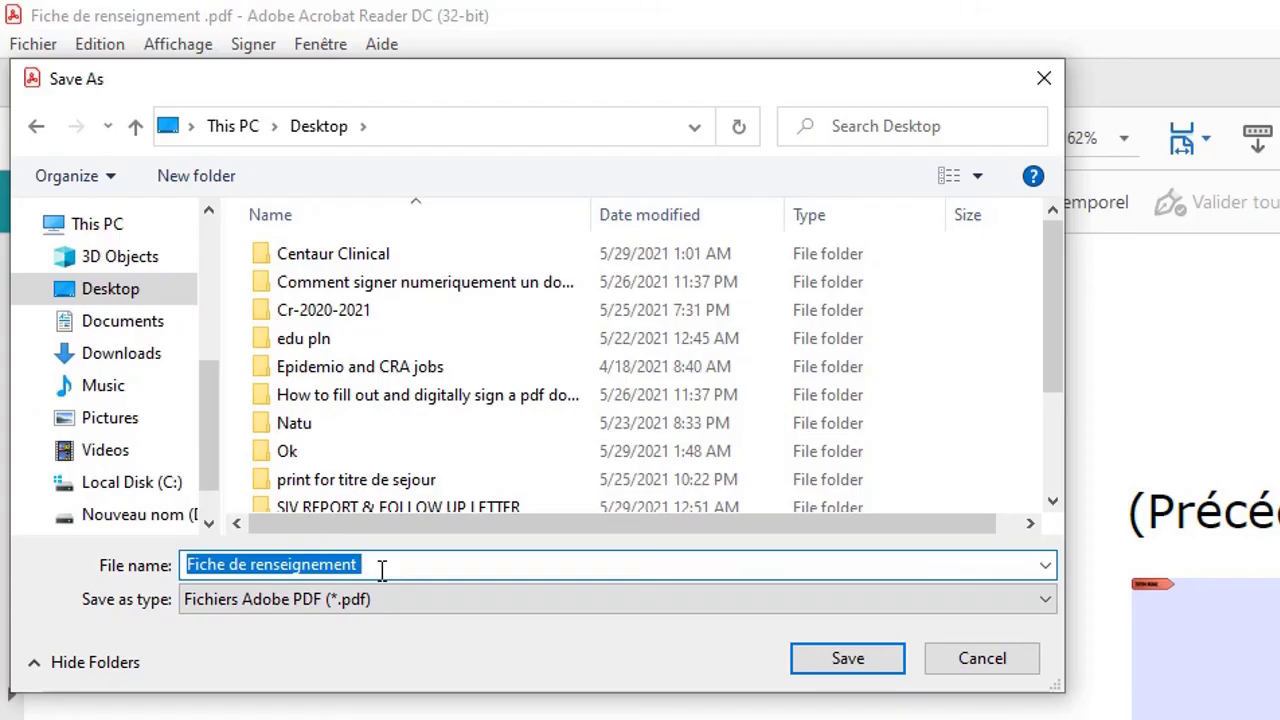
{"action": "left_click", "coordinate": [381, 567]}
{"action": "type", "text": "S"}
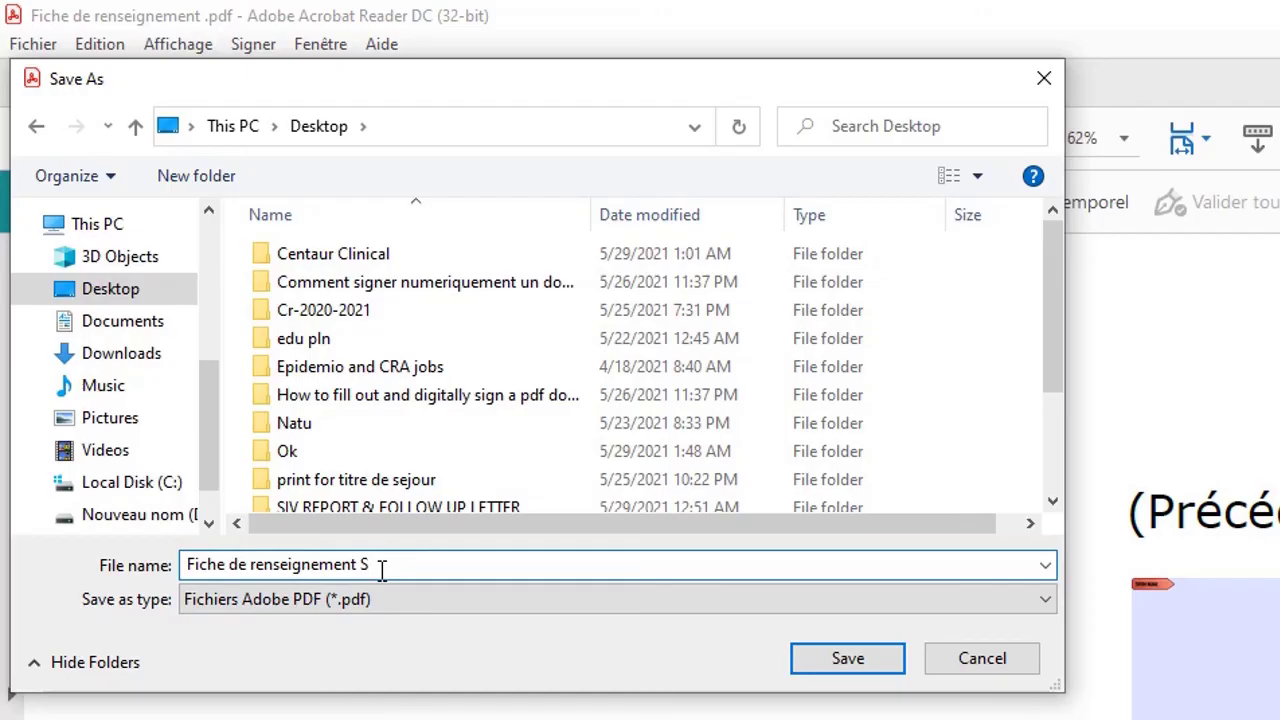
{"action": "type", "text": "ignee"}
{"action": "left_click", "coordinate": [159, 294]}
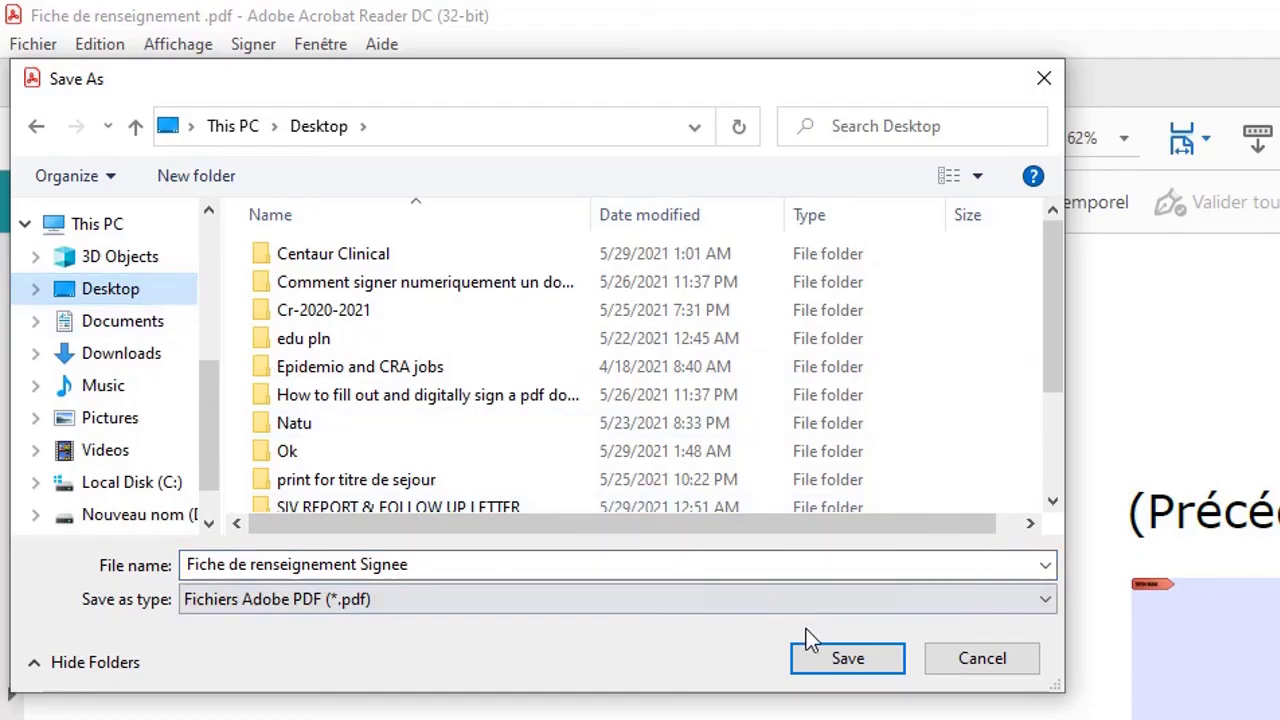
- Save the signed copy as Fiche de renseignement Signee.pdf on the Desktop
{"action": "left_click", "coordinate": [829, 662]}
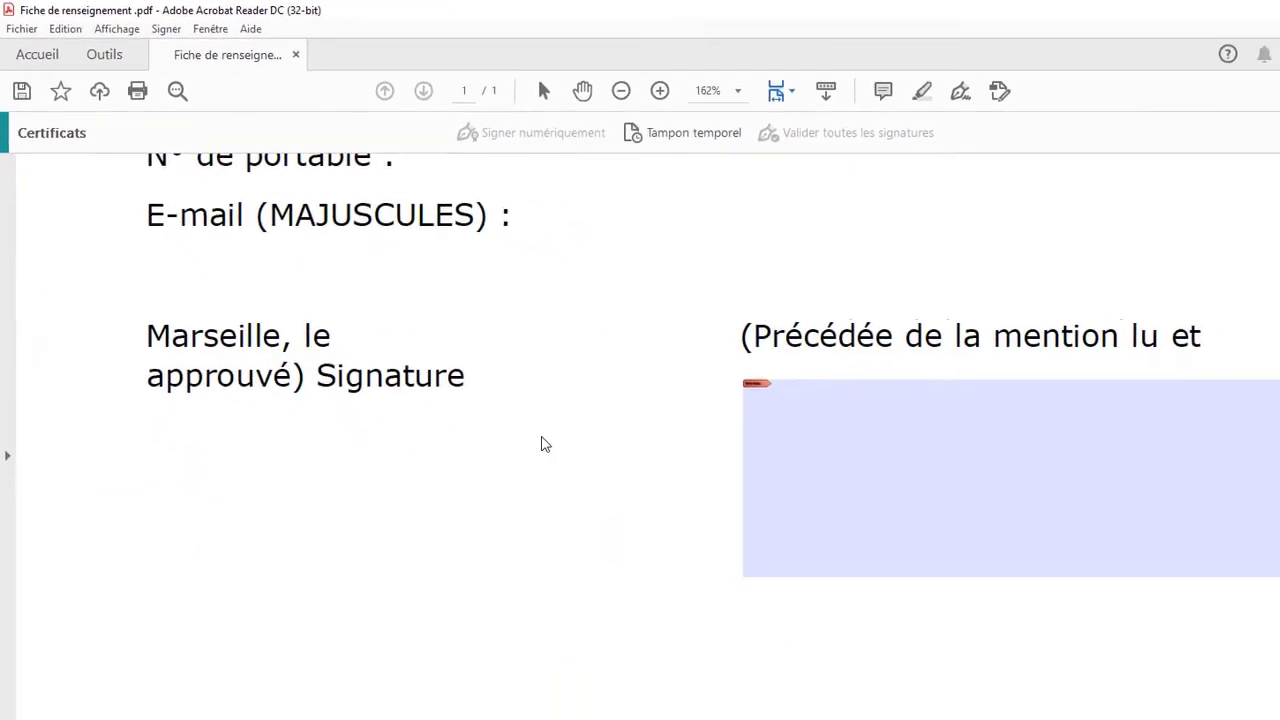